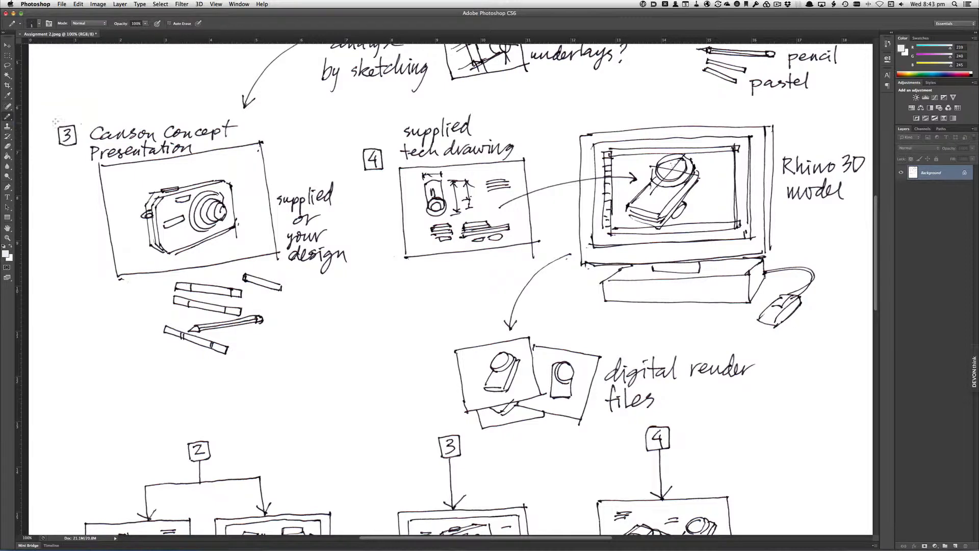
- Try a freehand Pencil stroke in the blank area below the supplied tech drawing and undo it
key(super+z)
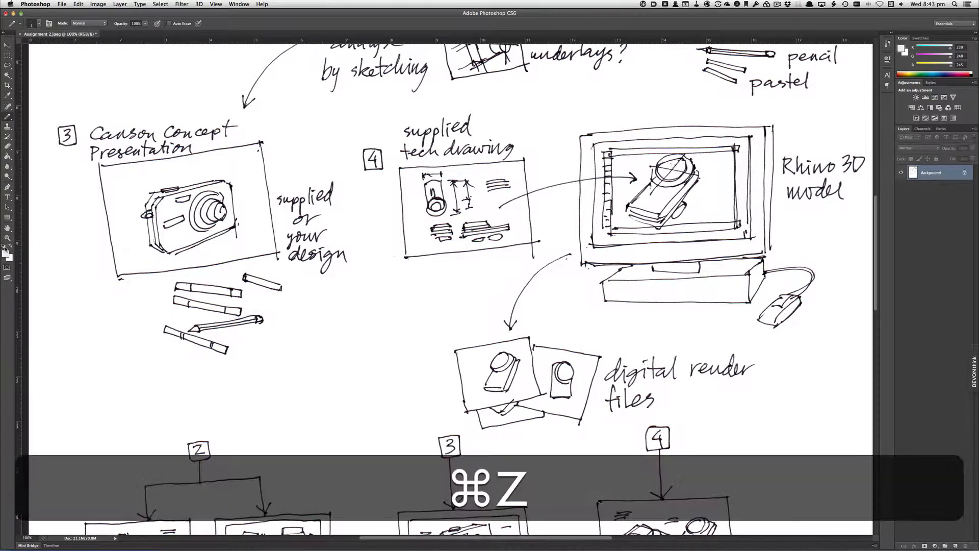
key(super+equal)
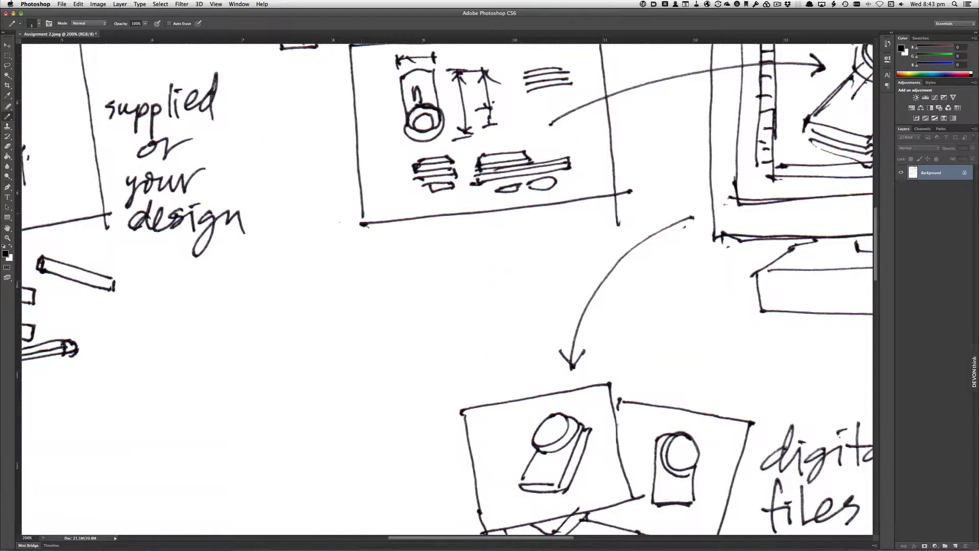
click(40, 24)
drag(14, 47, 15, 49)
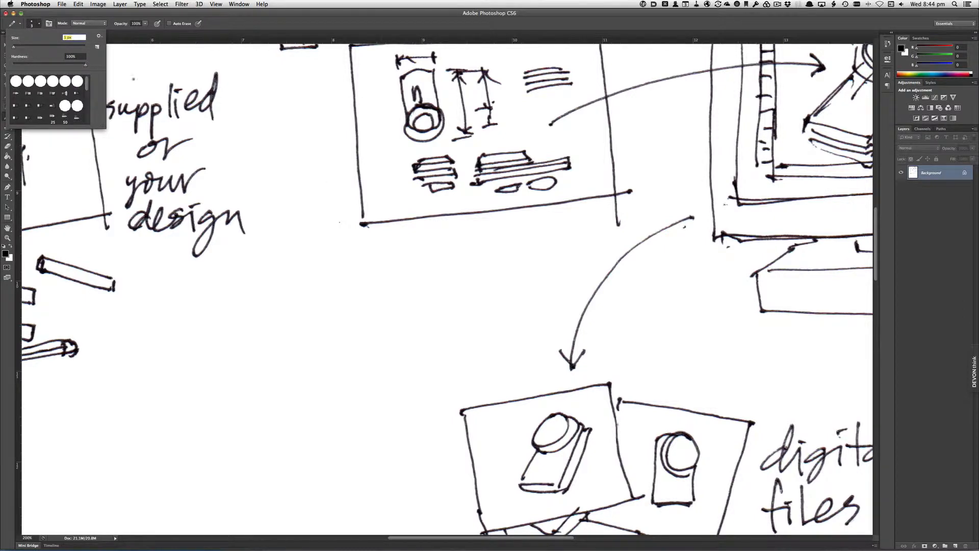
drag(383, 245, 356, 285)
key(super+z)
- Set the Pencil size to 2 px, try a short curved stroke below the tech drawing, and undo it
click(38, 24)
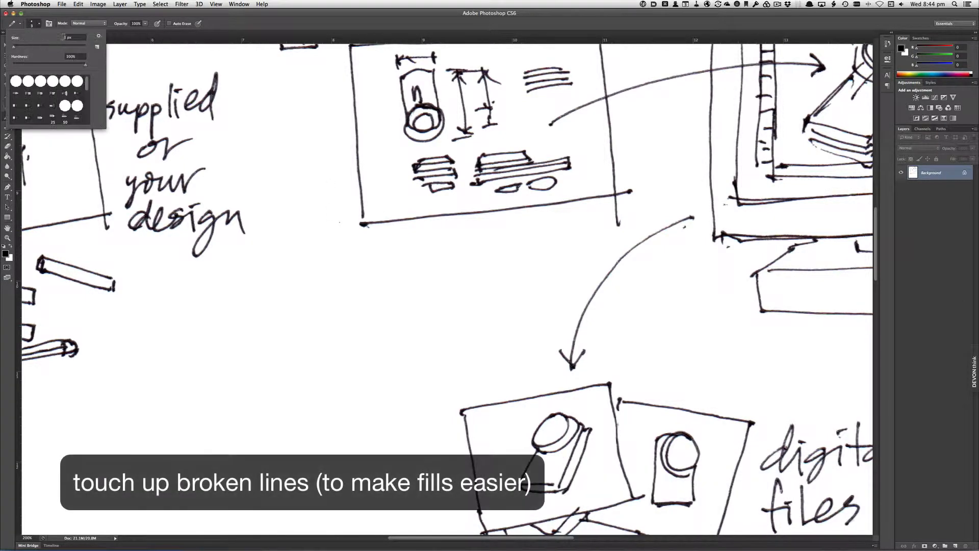
text(2)
key(Tab)
drag(373, 234, 364, 260)
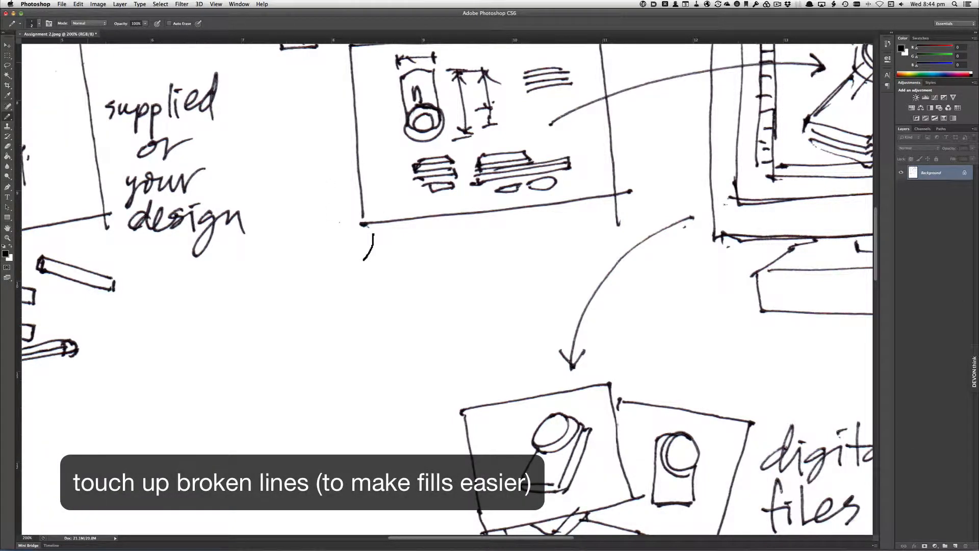
key(super+z)
- Switch to the Brush tool at 2 px, test it with a short stroke below the tech drawing, and undo the stroke
click(8, 117)
click(43, 116)
click(39, 24)
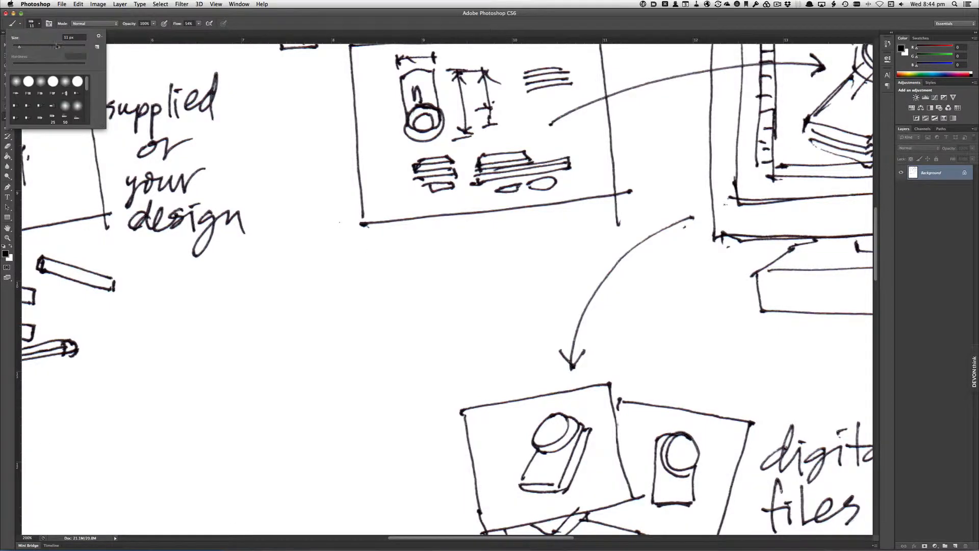
text(2)
key(Tab)
drag(374, 244, 360, 285)
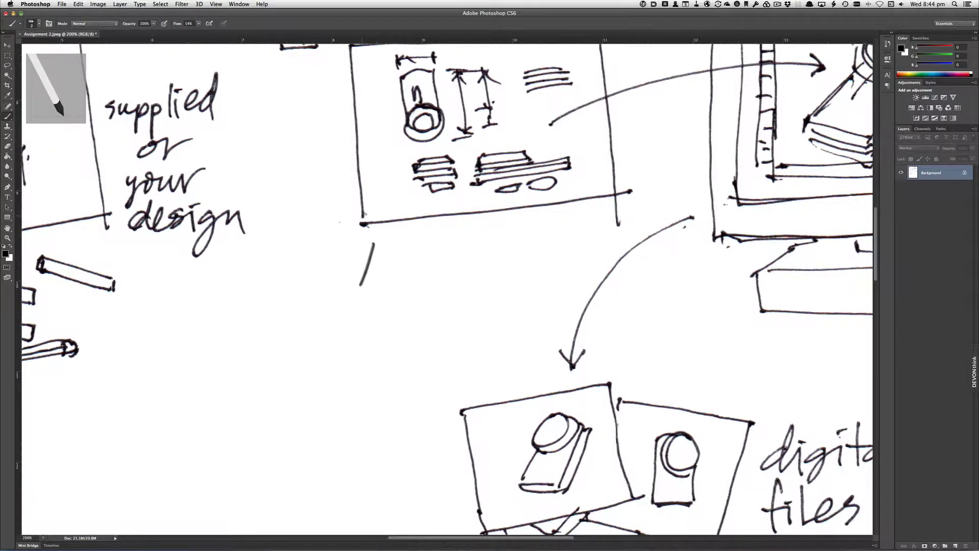
key(super+z)
key(super+z)
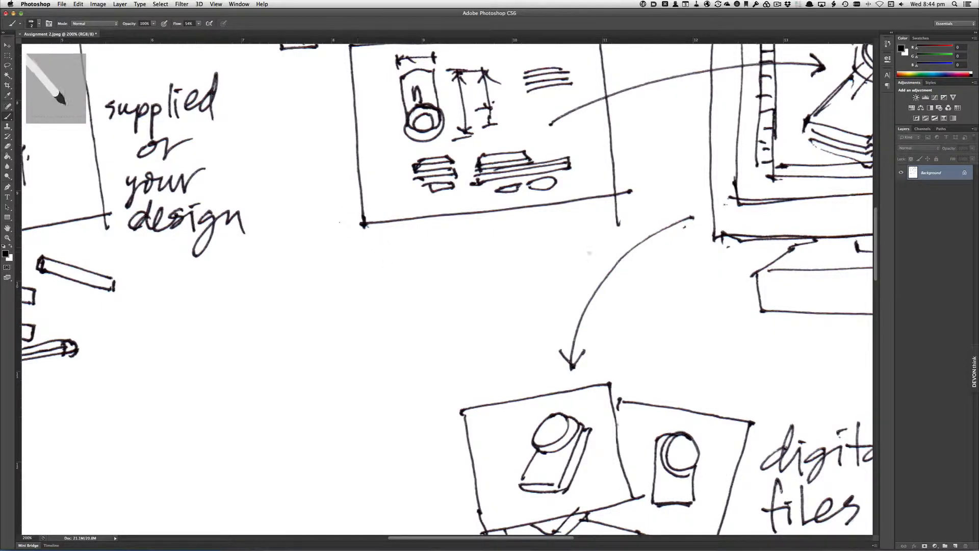
- Touch up broken lines in the Canson concept presentation and research cameras sketches
scroll(437, 333, left, 10)
scroll(437, 333, up, 3)
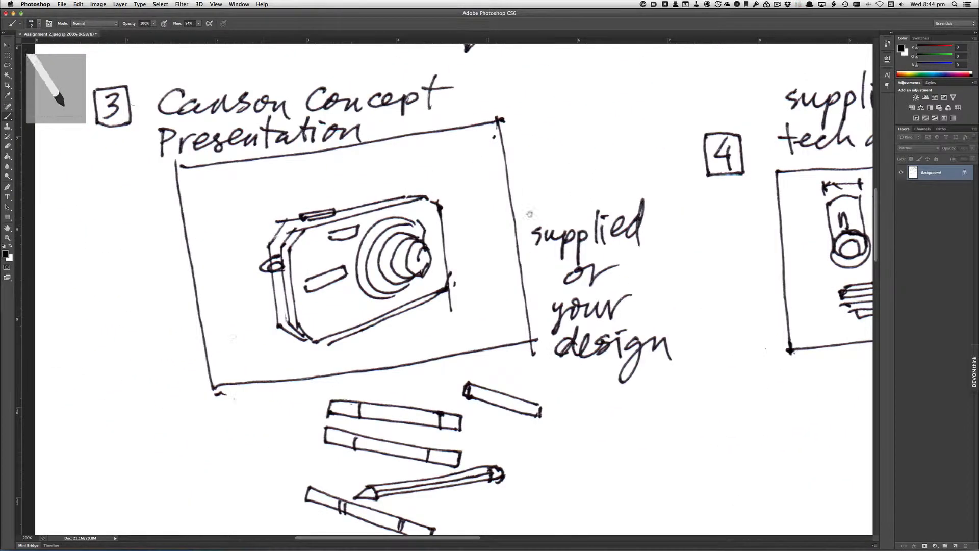
mouse_move(339, 142)
mouse_down()
mouse_move(362, 277)
mouse_move(351, 418)
mouse_up()
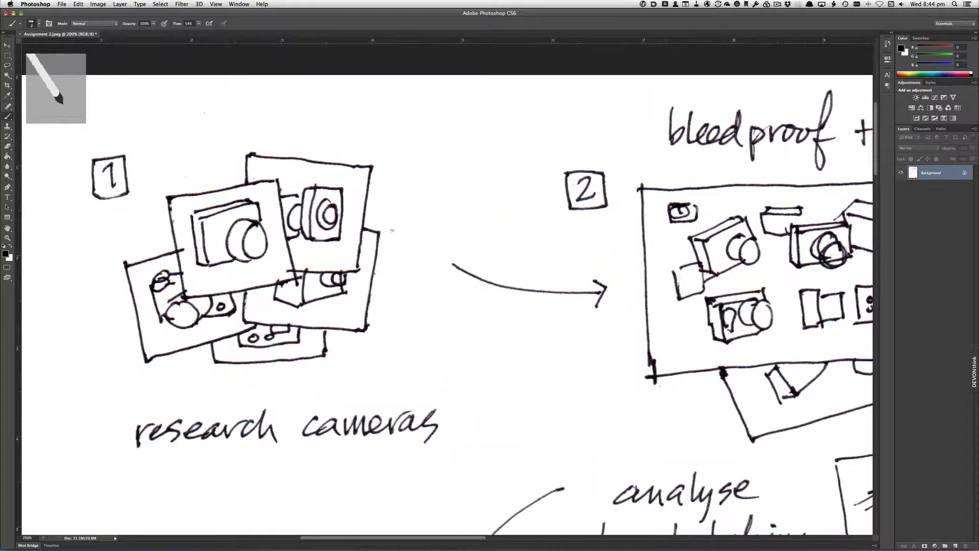
key(space)
key(space)
key(space)
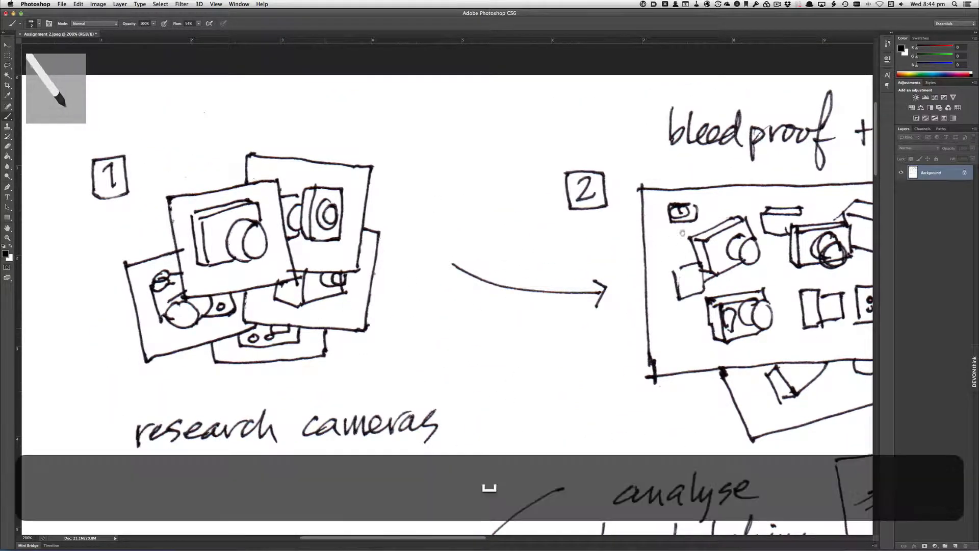
- Close the line gaps in the step 2 sketch sheets, the Rhino underlays frame and the computer monitor outline
drag(682, 233, 114, 245)
drag(661, 261, 520, 165)
drag(178, 387, 235, 224)
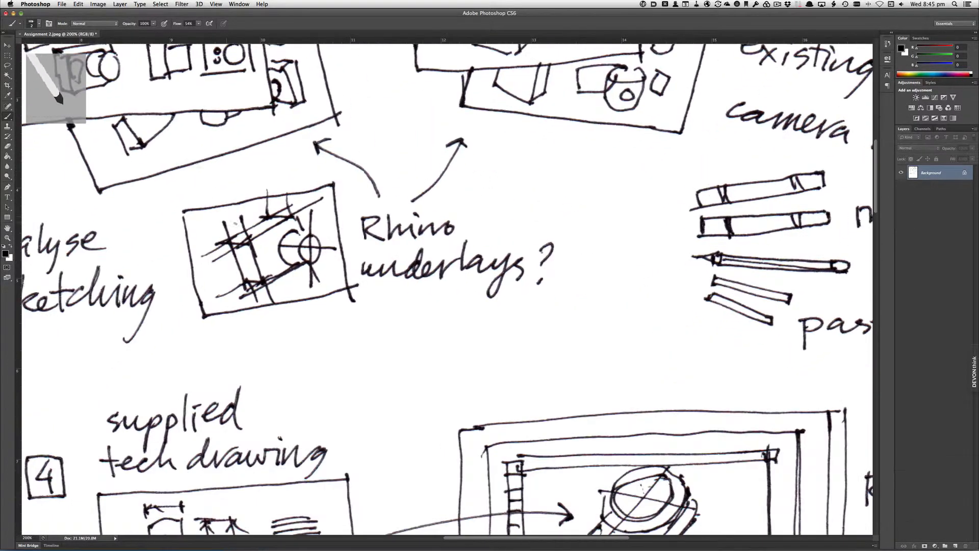
drag(598, 321, 442, 132)
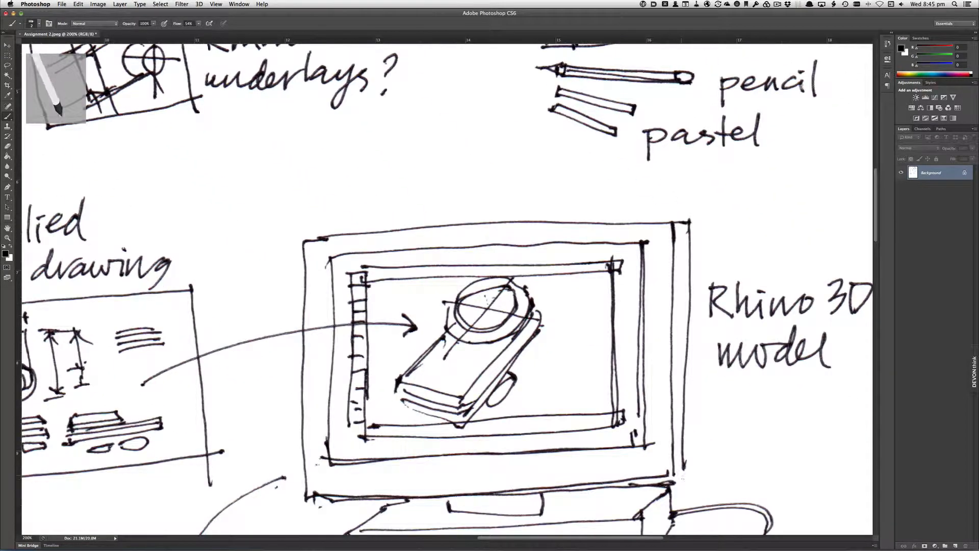
drag(682, 477, 689, 286)
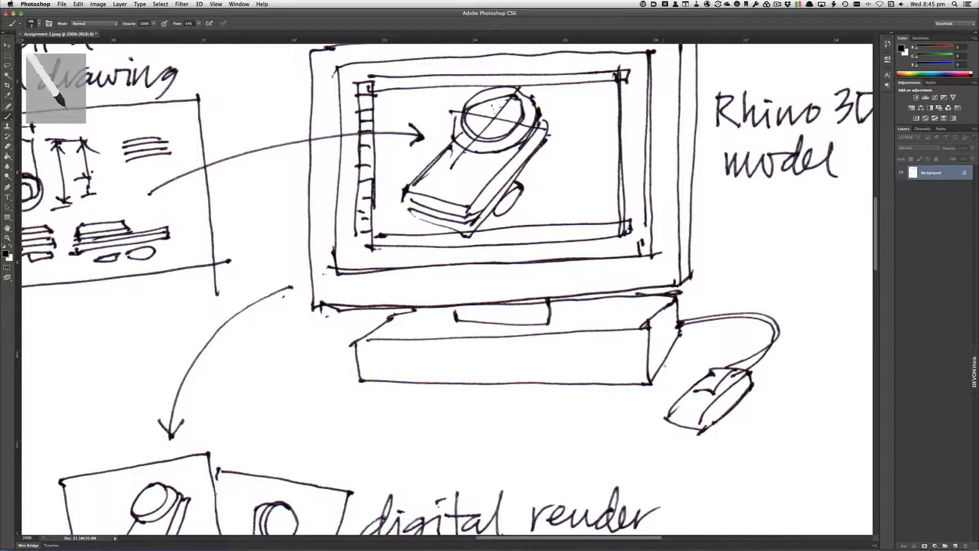
- Touch up broken outlines in the computer base, the digital render files and the step 2 output sheets
mouse_move(240, 469)
mouse_down()
mouse_move(332, 236)
mouse_move(306, 253)
mouse_up()
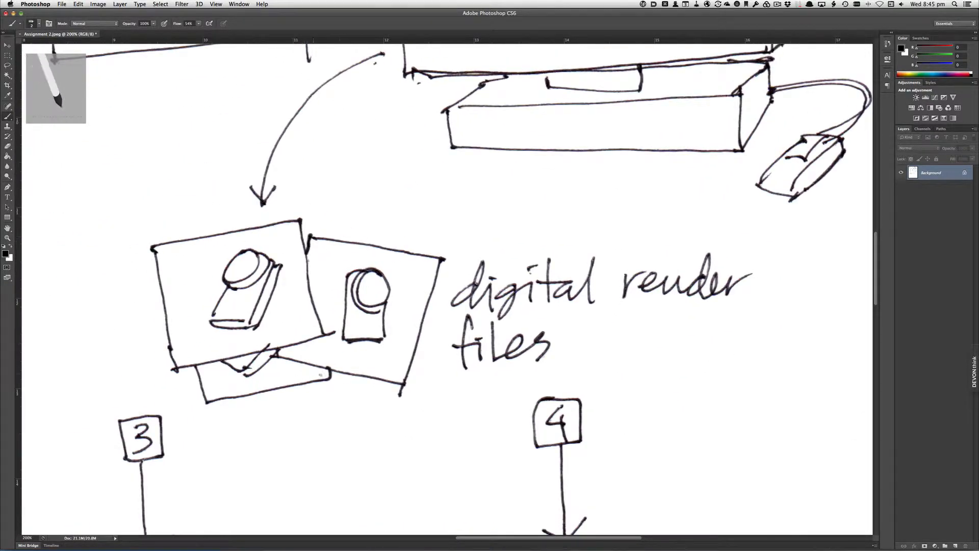
drag(371, 372, 460, 175)
drag(525, 329, 471, 139)
drag(273, 273, 848, 266)
drag(283, 188, 523, 124)
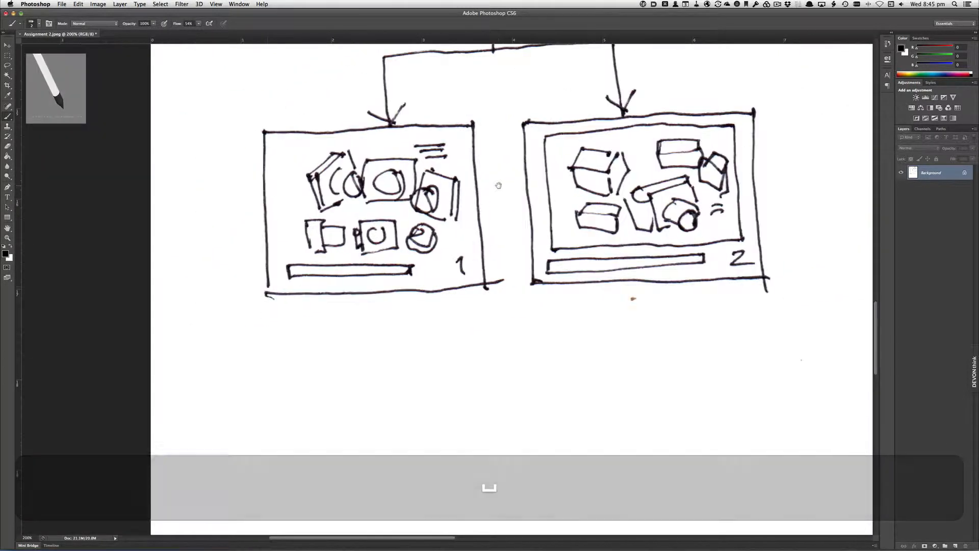
drag(473, 203, 377, 306)
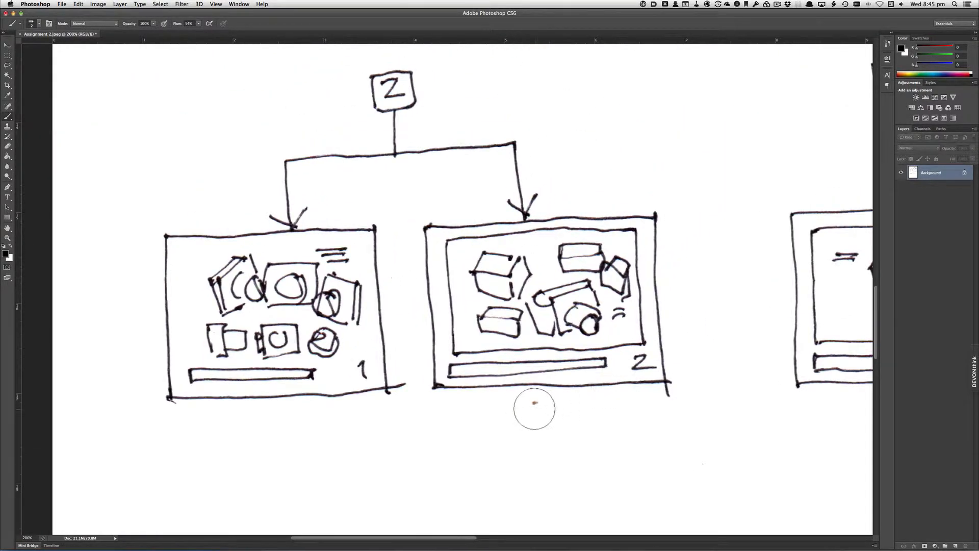
- Touch up remaining broken lines from the step 3 and 4 output sheets back up to the tech drawing and camera presentation
drag(700, 258, 420, 272)
drag(857, 121, 364, 264)
mouse_move(750, 324)
mouse_down()
mouse_move(673, 183)
mouse_move(679, 529)
mouse_up()
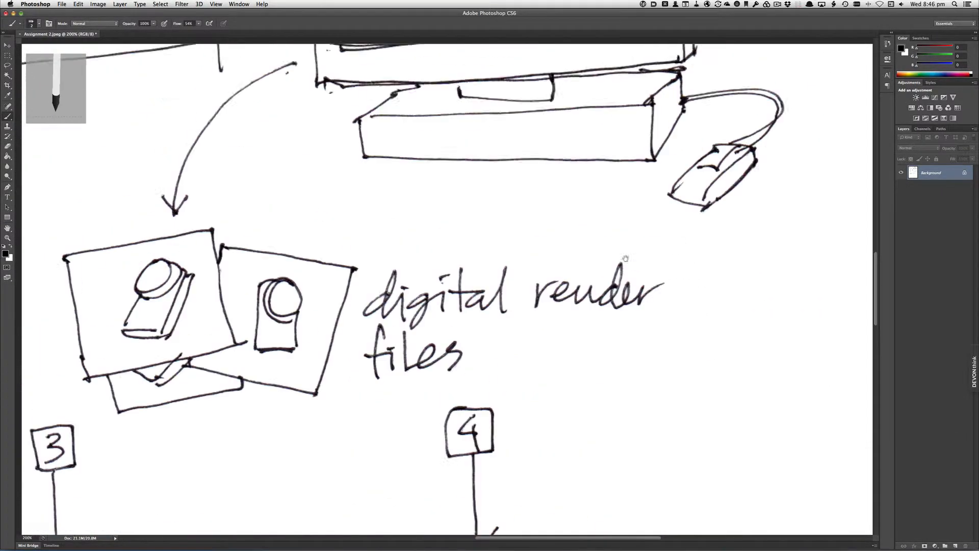
drag(524, 151, 695, 269)
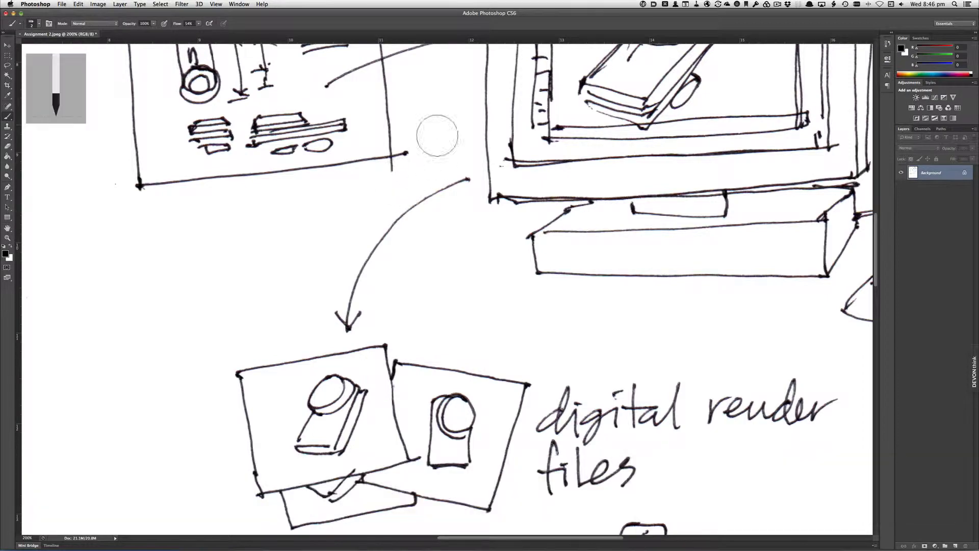
drag(431, 130, 697, 319)
drag(396, 286, 714, 199)
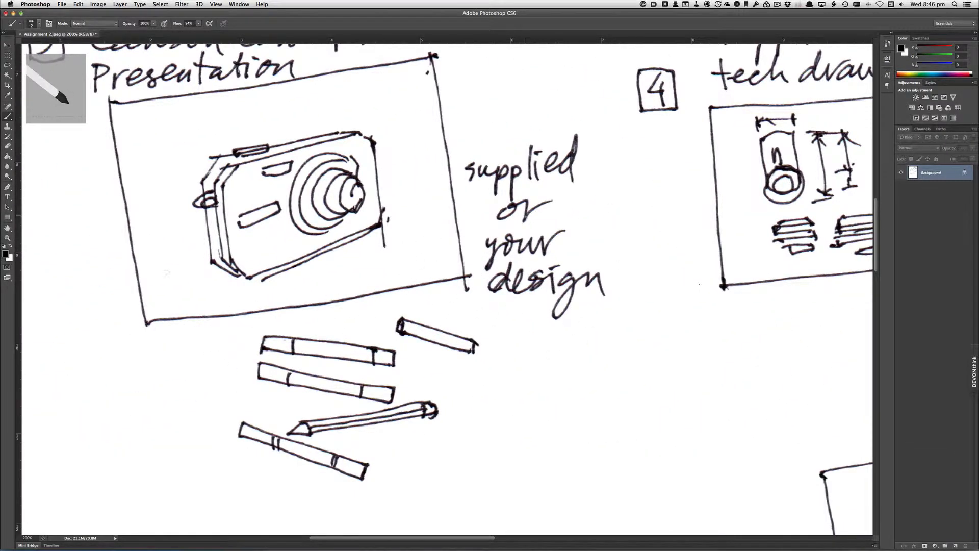
- Check the research cameras, bleedproof and canson marker sheets, and Rhino underlays sketches for remaining broken lines
scroll(424, 75, up, 15)
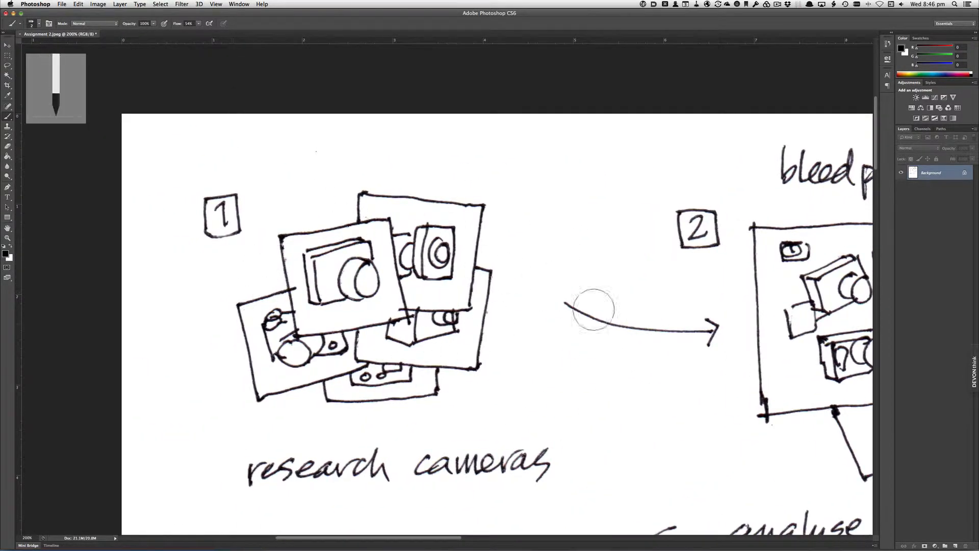
scroll(593, 309, right, 15)
scroll(593, 309, down, 5)
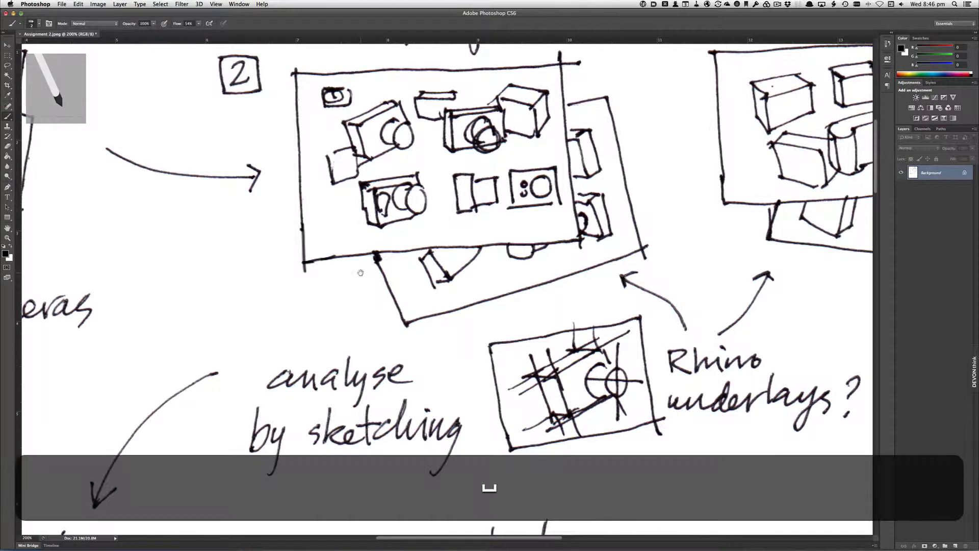
scroll(378, 331, up, 5)
scroll(377, 331, left, 4)
scroll(567, 331, right, 5)
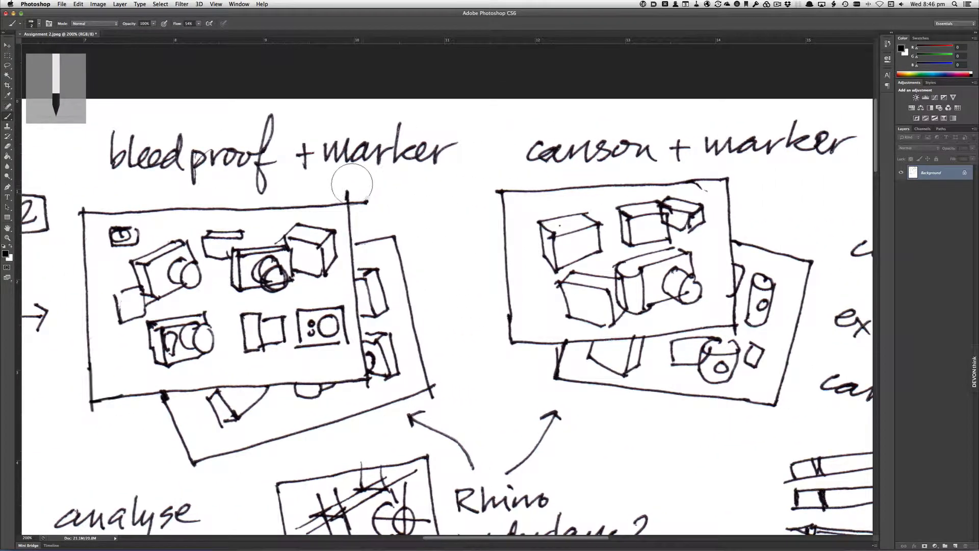
scroll(364, 201, right, 10)
scroll(364, 201, down, 5)
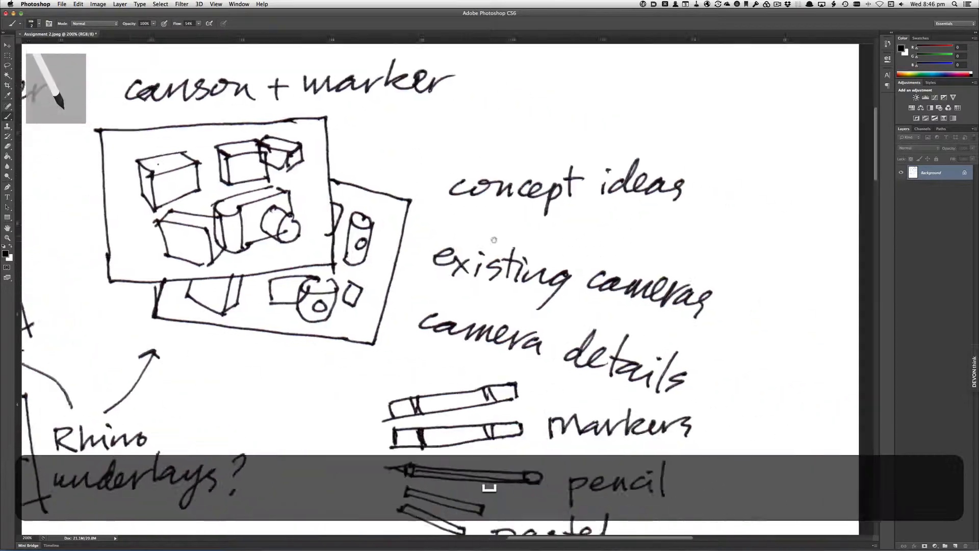
scroll(682, 156, left, 2)
scroll(682, 156, up, 5)
scroll(627, 299, left, 8)
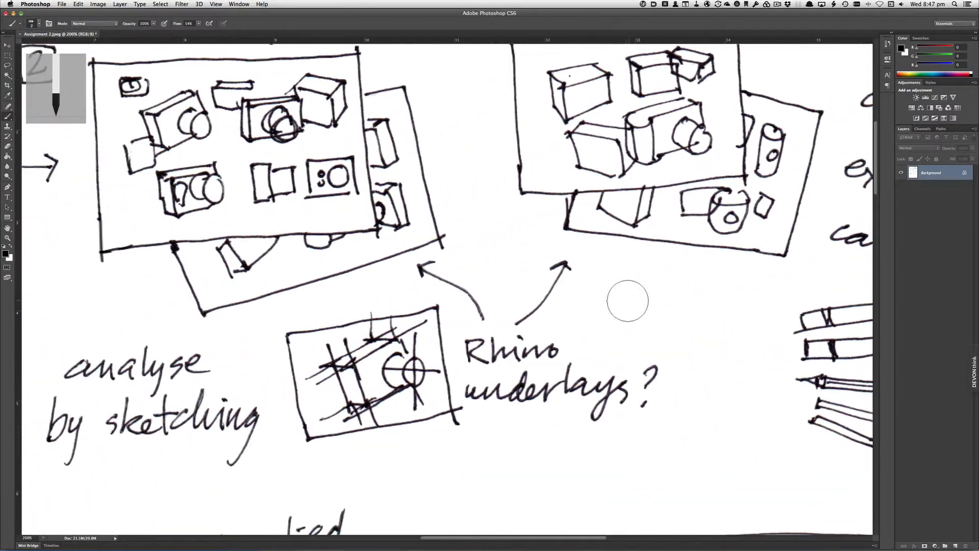
- Rename the Background layer as Scan
key(super+minus)
key(super+minus)
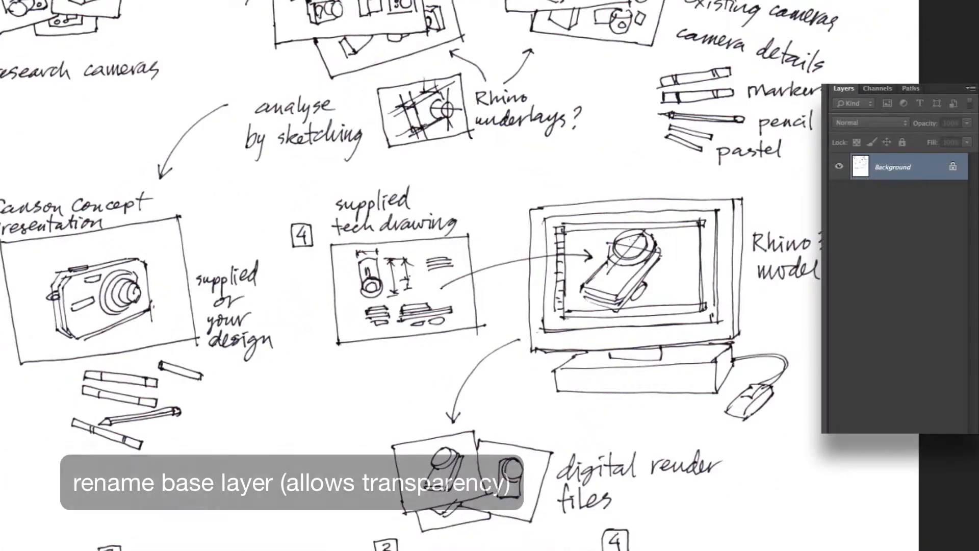
double_click(893, 167)
text(Scan)
key(Return)
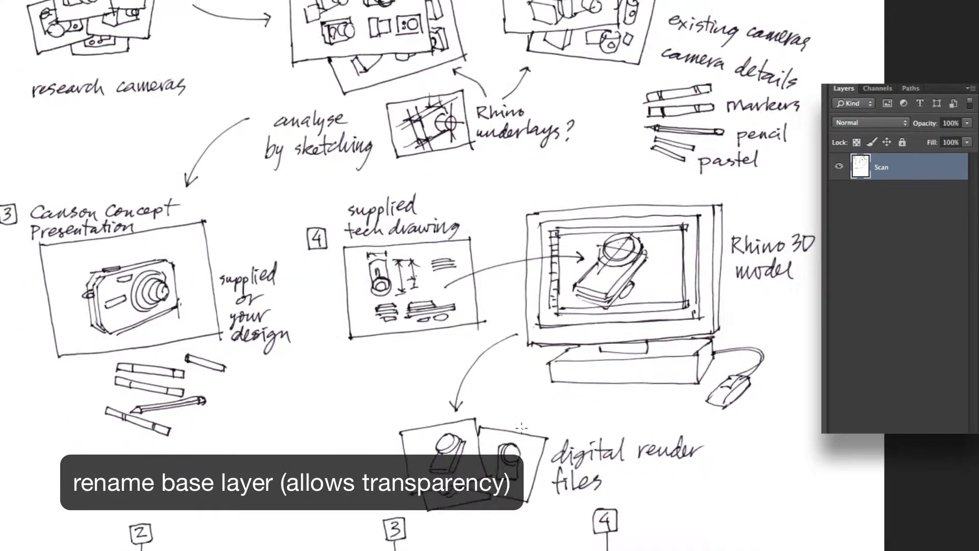
- Lasso the row of numbered output sheets 1 to 4 with their arrows and cut it from the Scan layer
scroll(493, 325, down, 5)
scroll(493, 325, right, 2)
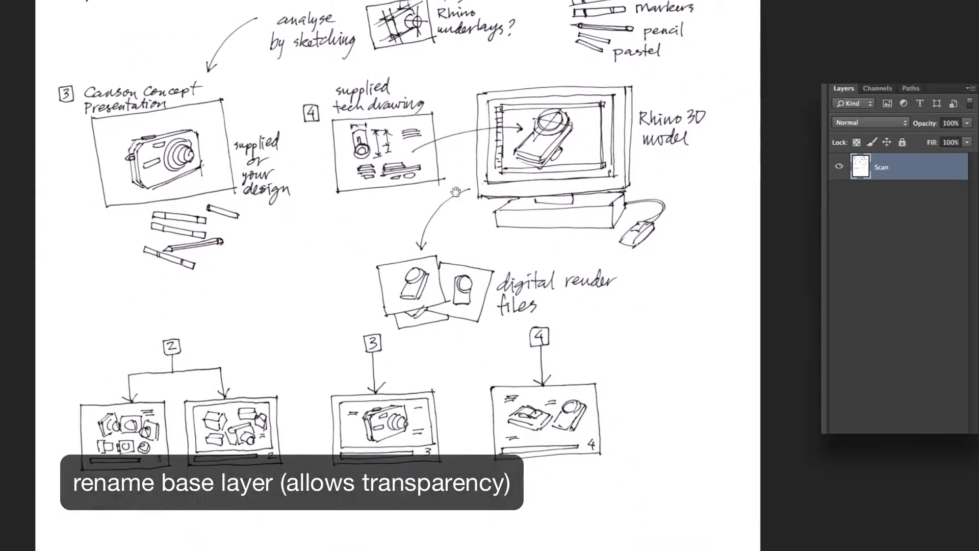
mouse_move(201, 342)
mouse_down()
mouse_move(282, 384)
mouse_move(344, 378)
mouse_move(393, 339)
mouse_move(502, 382)
mouse_move(531, 318)
mouse_move(596, 379)
mouse_up()
drag(76, 498, 75, 496)
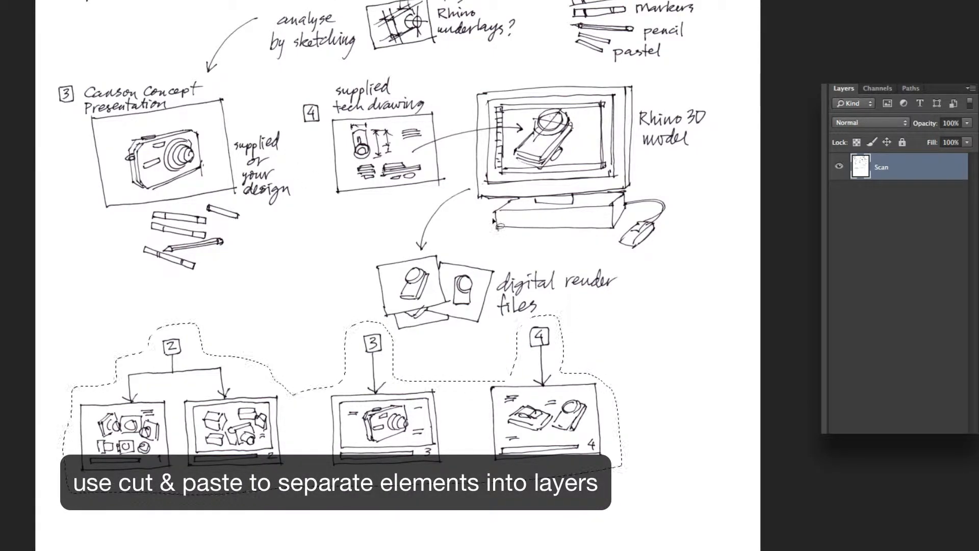
key(ctrl+x)
- Paste the cut output sheets onto a new layer and name it Output
key(ctrl+minus)
click(78, 4)
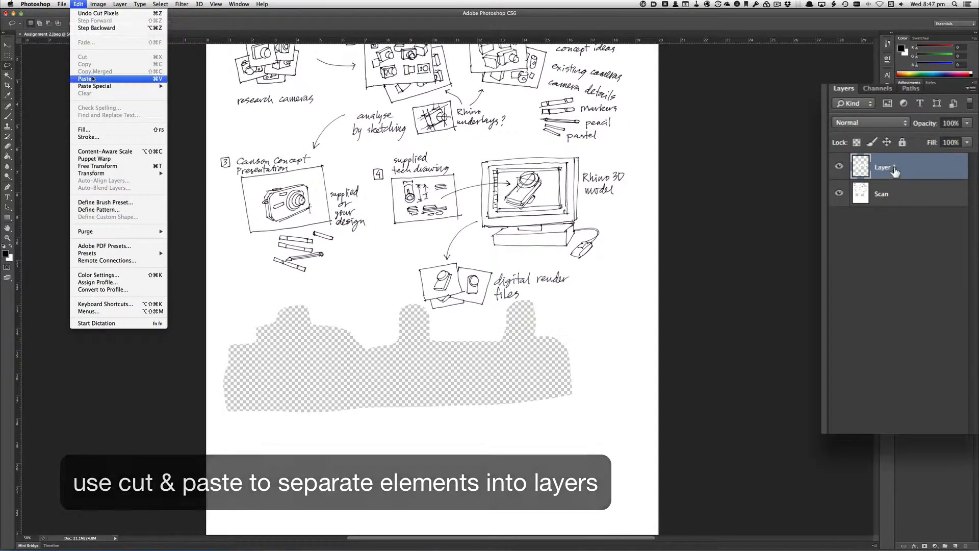
click(84, 78)
double_click(888, 168)
text(Output)
key(Return)
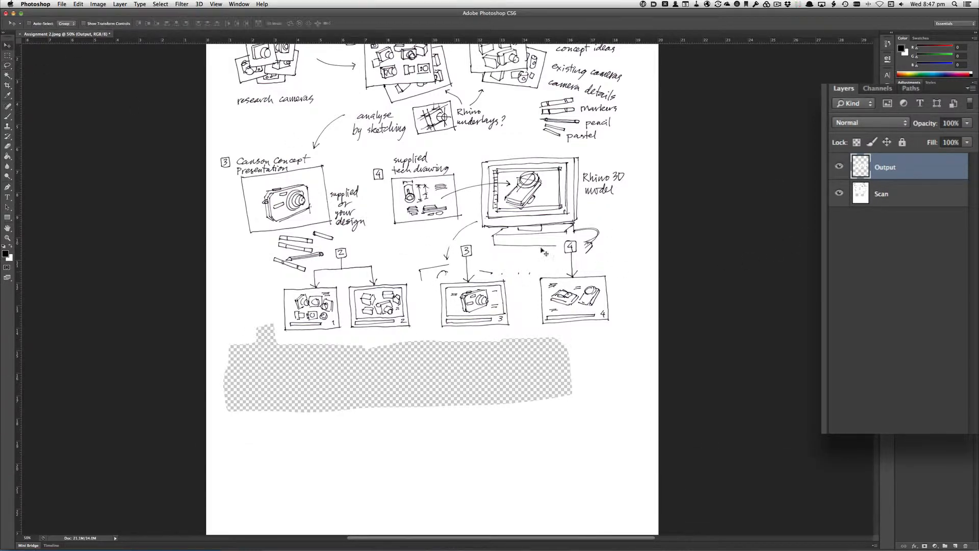
- Straighten the output sheets by rotating them against a new horizontal guide under the frames, and move them down near the page's lower edge
drag(569, 298, 550, 411)
drag(488, 40, 486, 435)
click(78, 4)
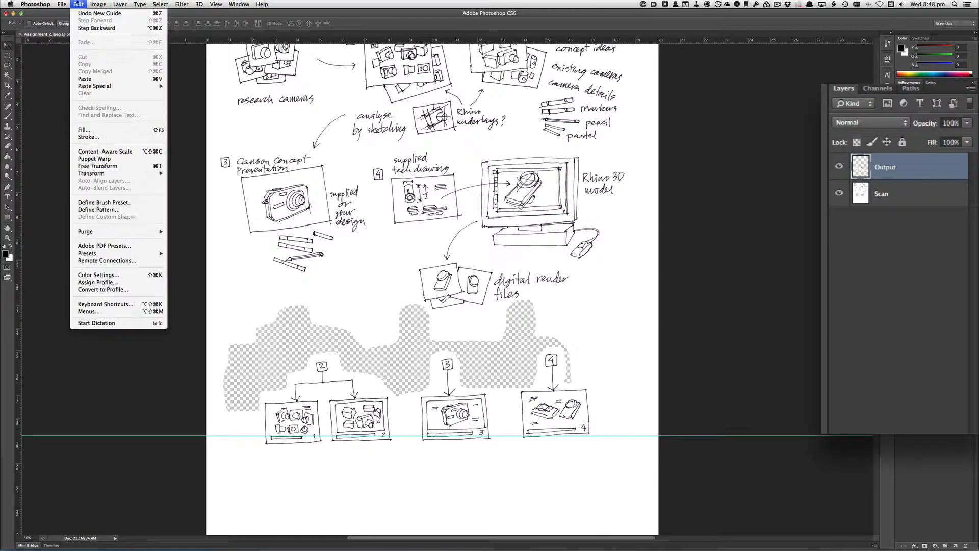
mouse_move(155, 174)
click(197, 188)
drag(614, 357, 622, 346)
key(Return)
key(v)
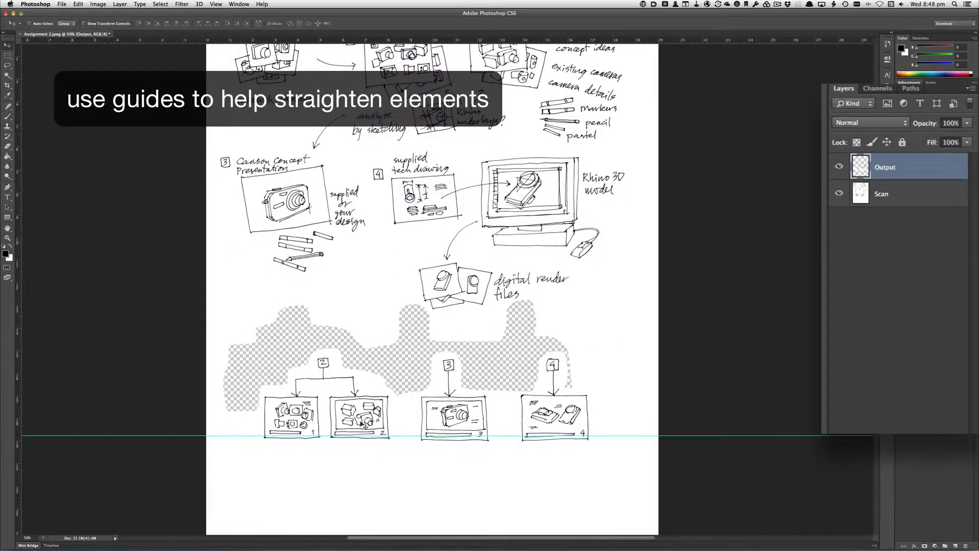
drag(360, 414, 371, 474)
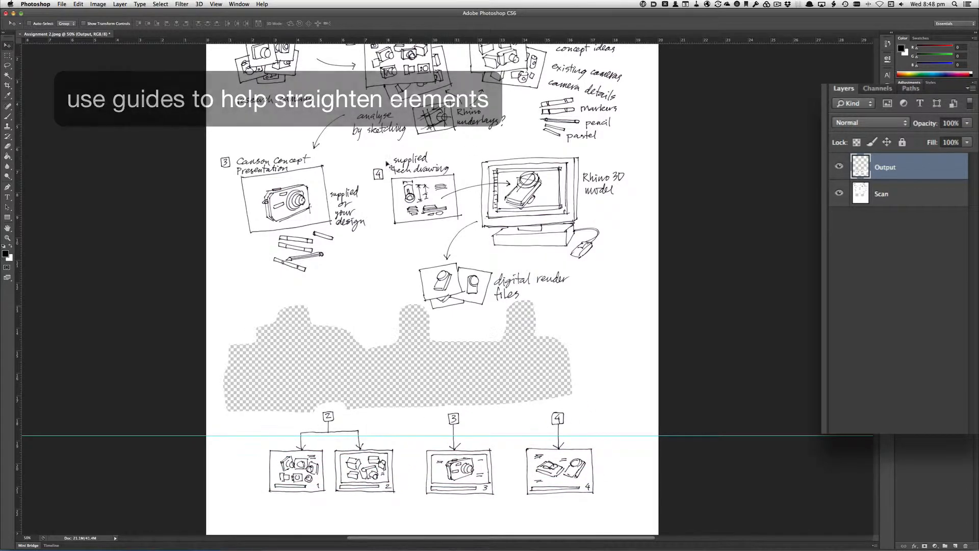
- Cut the step 4 sketches from the Scan layer onto a new layer named "step 4" and move them lower right on the page
super+click(513, 110)
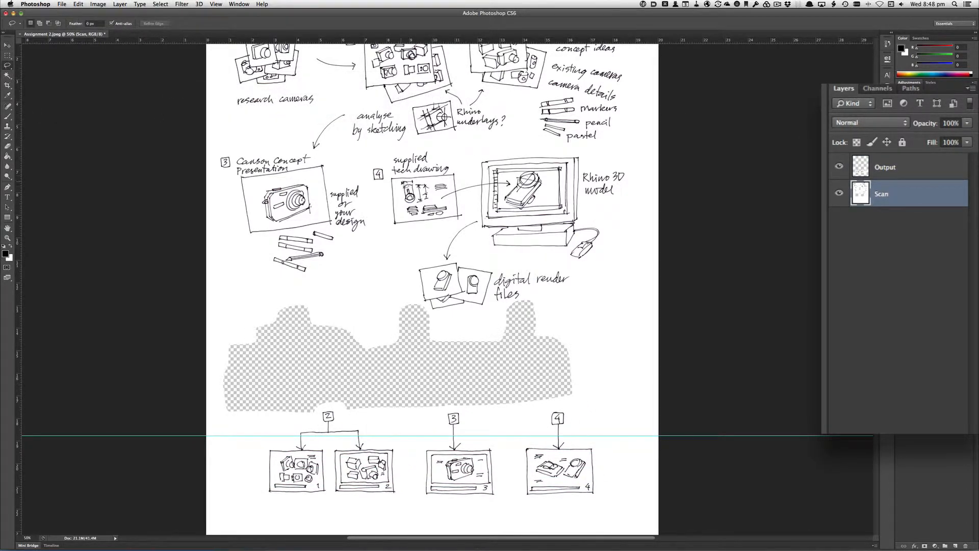
drag(427, 175, 436, 239)
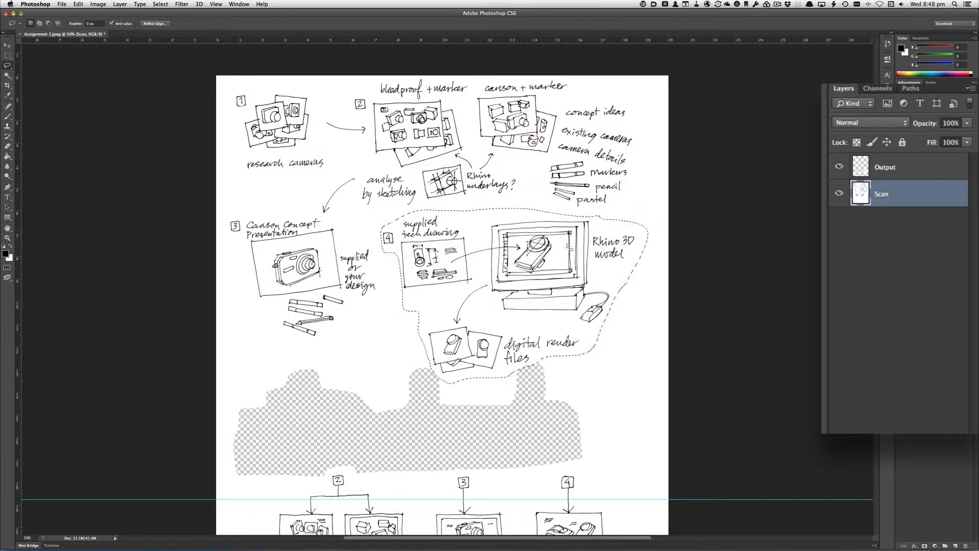
key(super+x)
key(super+v)
double_click(887, 194)
text(step 4)
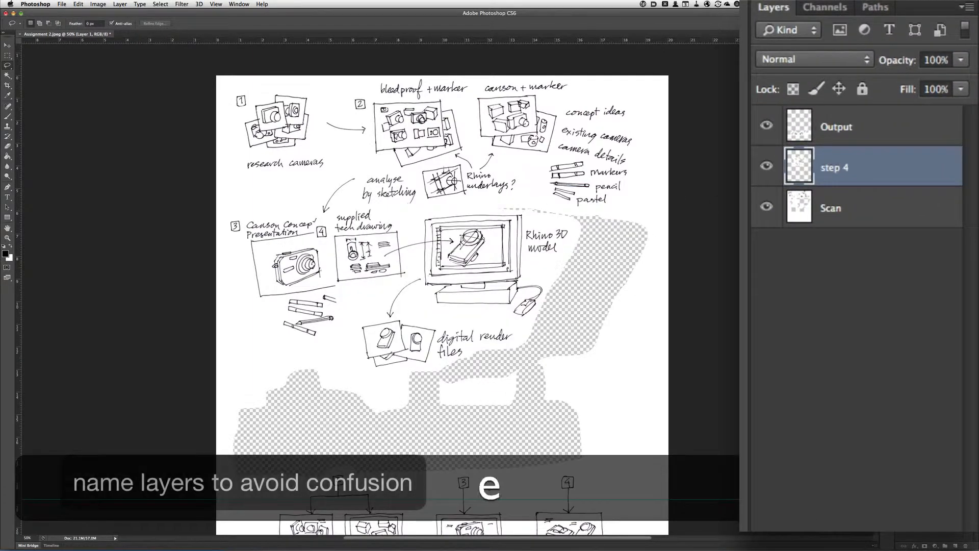
key(Return)
key(v)
drag(459, 248, 544, 325)
- Cut the step 3 Canson Concept Presentation sketches from the Scan layer onto a new layer named "step 3" and move them back near the page's left side
click(7, 66)
mouse_move(229, 216)
mouse_down()
mouse_move(306, 217)
mouse_move(379, 250)
mouse_move(230, 269)
mouse_up()
key(super+x)
key(Return)
click(867, 208)
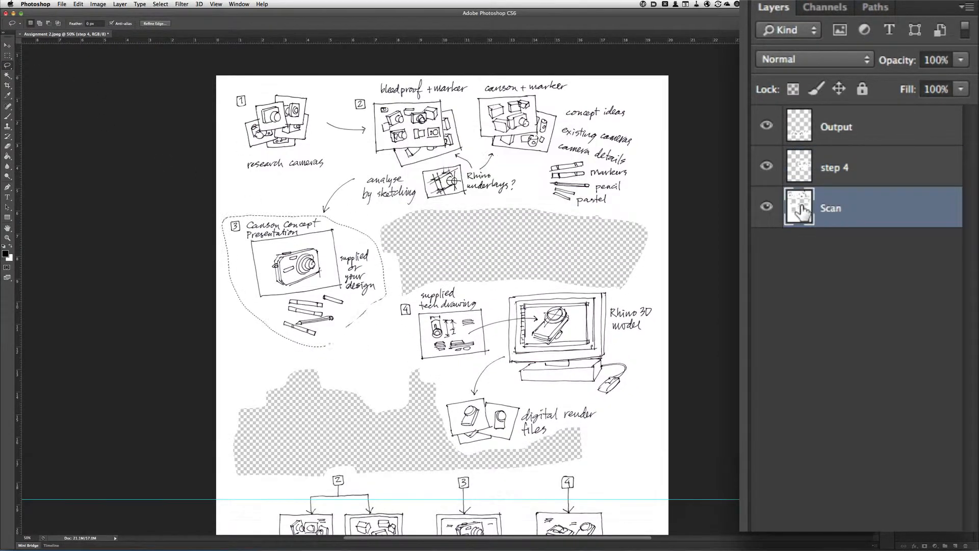
key(super+x)
key(super+v)
text(step 3)
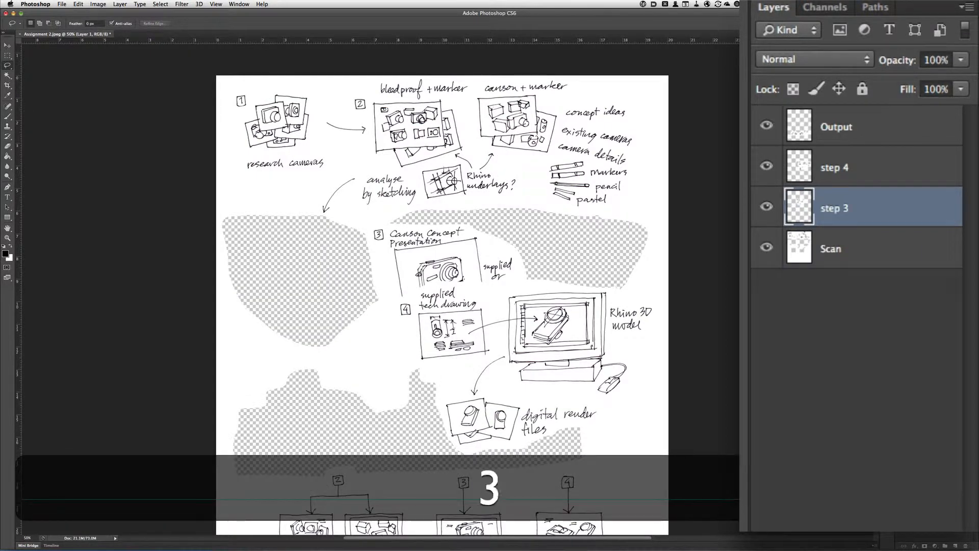
key(Return)
drag(443, 258, 306, 252)
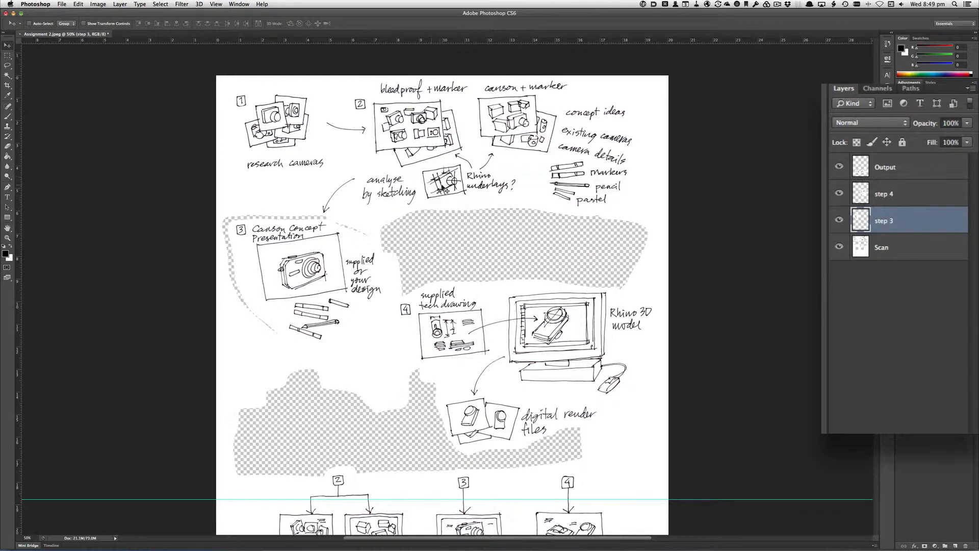
- Cut the step 2 sketches and labels from the Scan layer onto a new layer named "step 2" and move them back to the upper right
click(884, 239)
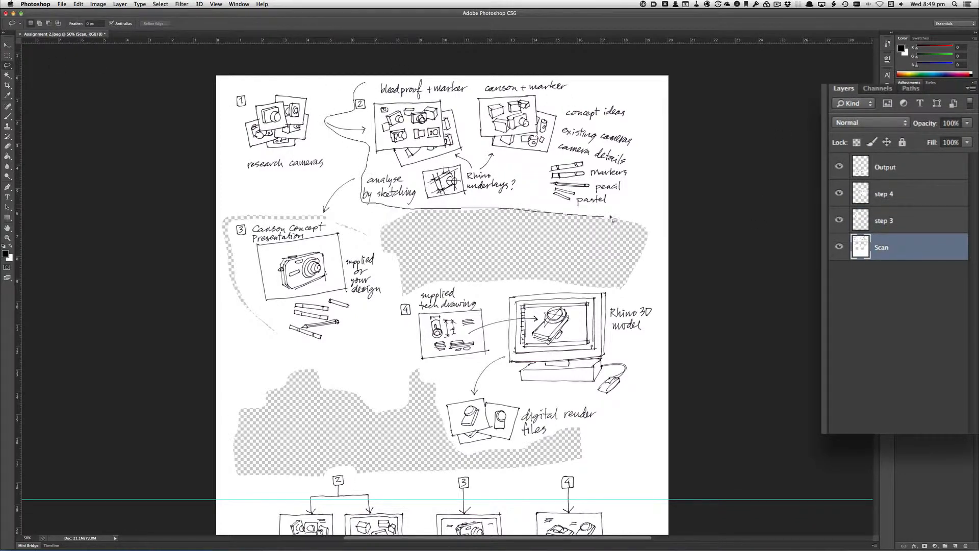
key(super+x)
key(super+v)
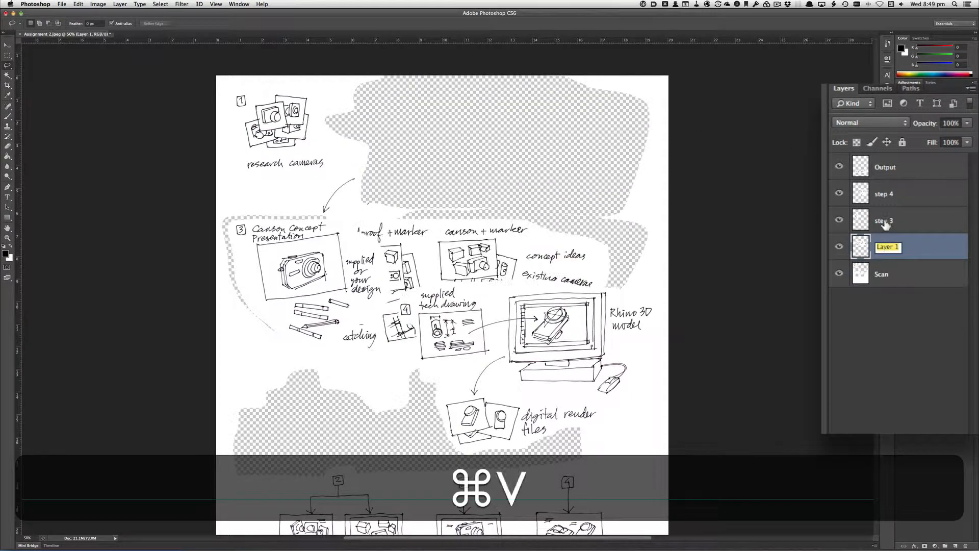
double_click(884, 247)
text(step 2)
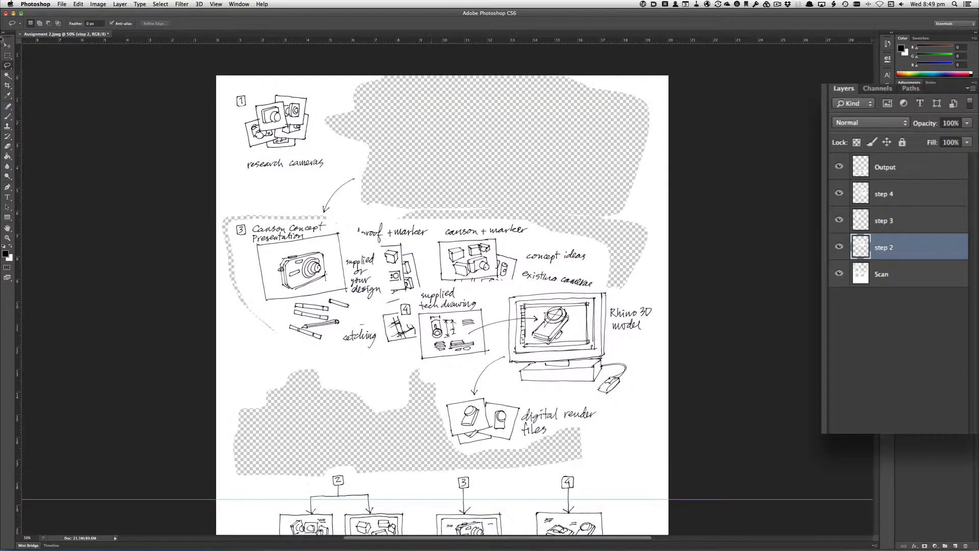
drag(497, 300, 553, 179)
- Add a near-white solid colour fill layer and place it beneath the Scan layer as a background
click(898, 273)
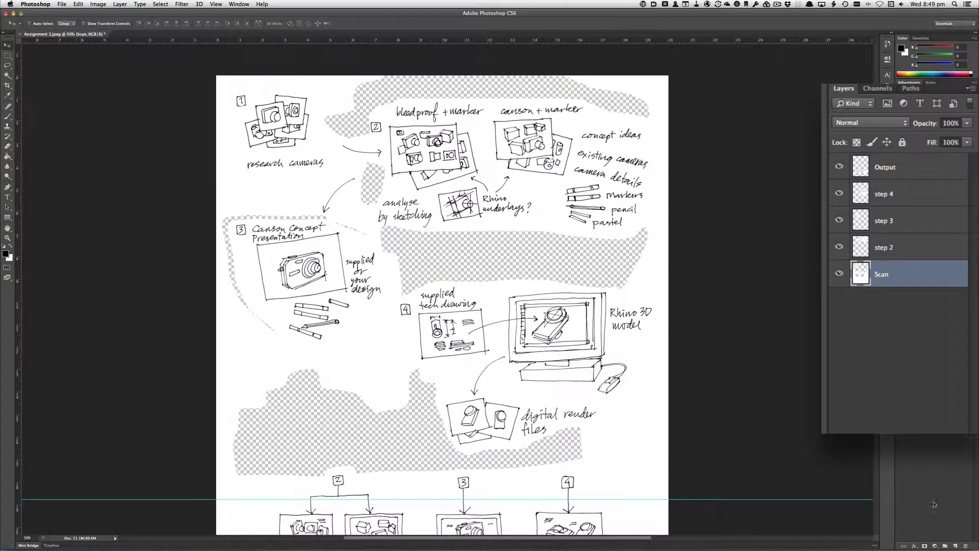
click(934, 545)
click(941, 437)
click(602, 136)
click(769, 131)
drag(933, 277, 933, 312)
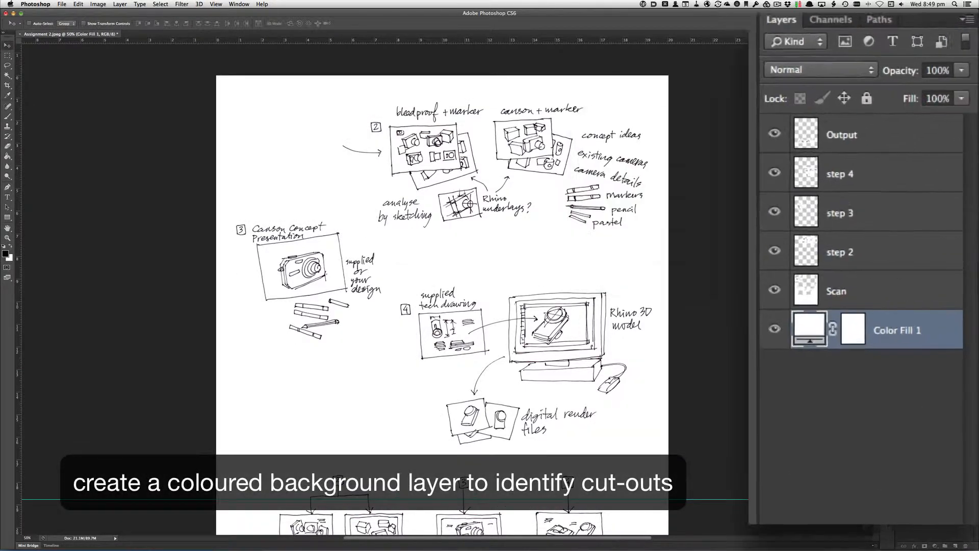
- Move the step 2 and step 3 sketch groups slightly down the page to open up the spacing
click(858, 255)
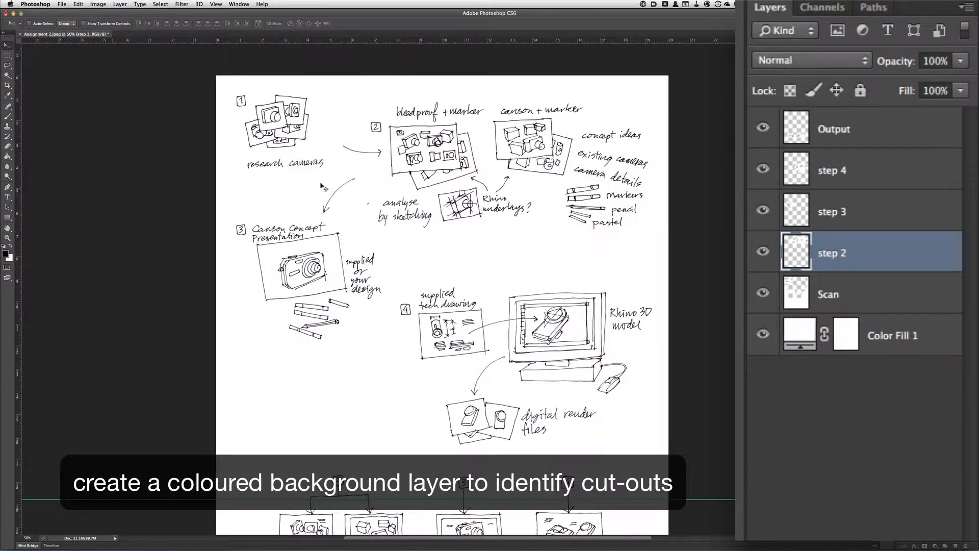
drag(382, 242, 382, 249)
click(852, 210)
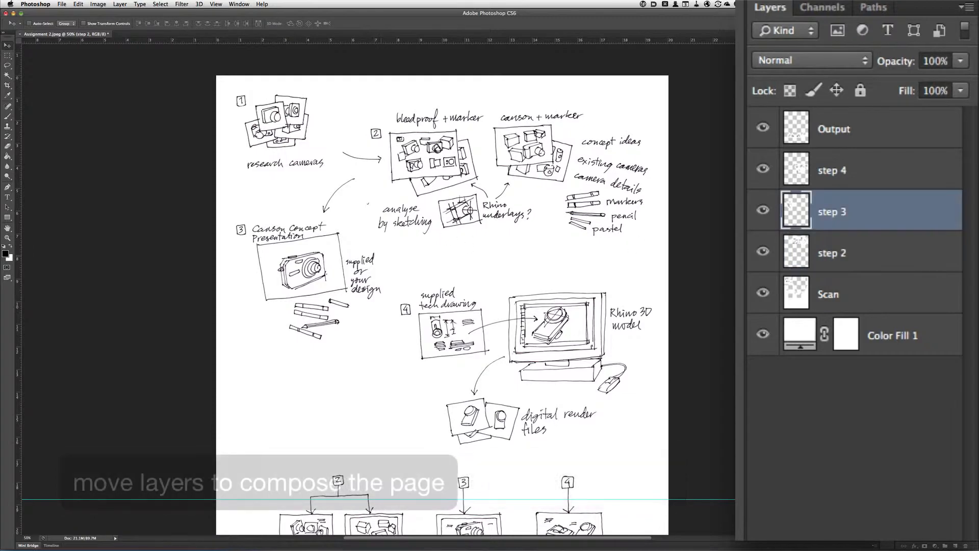
drag(333, 281, 334, 299)
click(849, 252)
drag(561, 195, 564, 206)
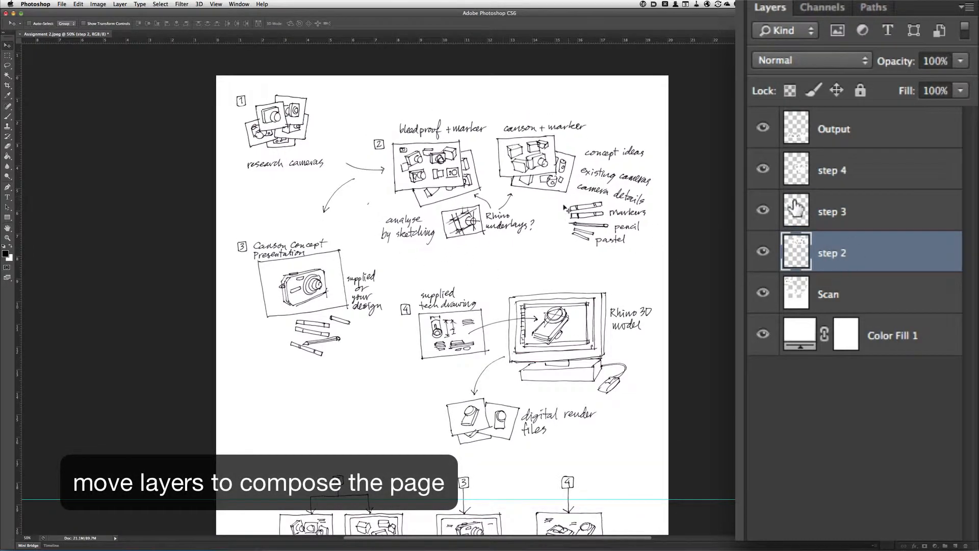
- Lasso the curved arrow pointing to step 3 on the Scan layer and cut it out
click(796, 210)
click(800, 297)
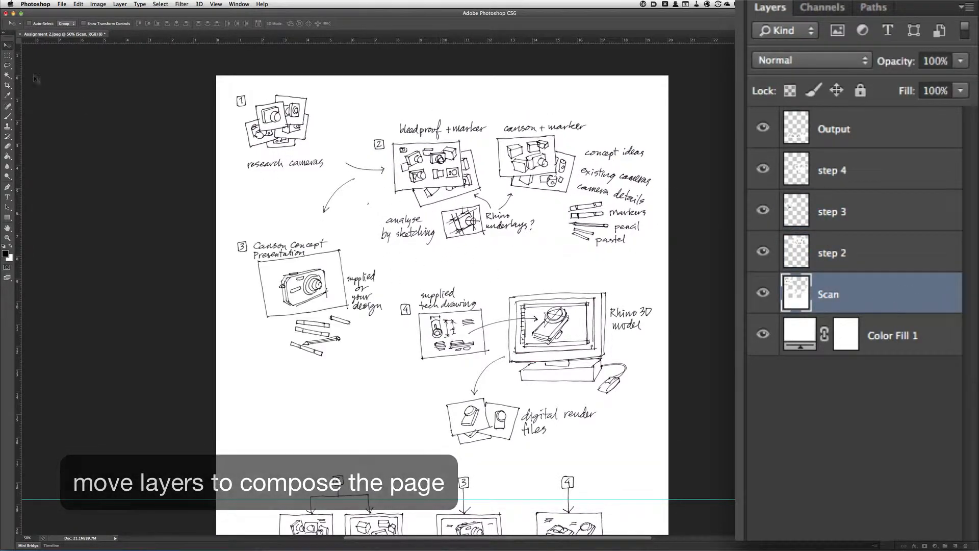
key(l)
drag(359, 178, 349, 201)
key(Delete)
key(ctrl+d)
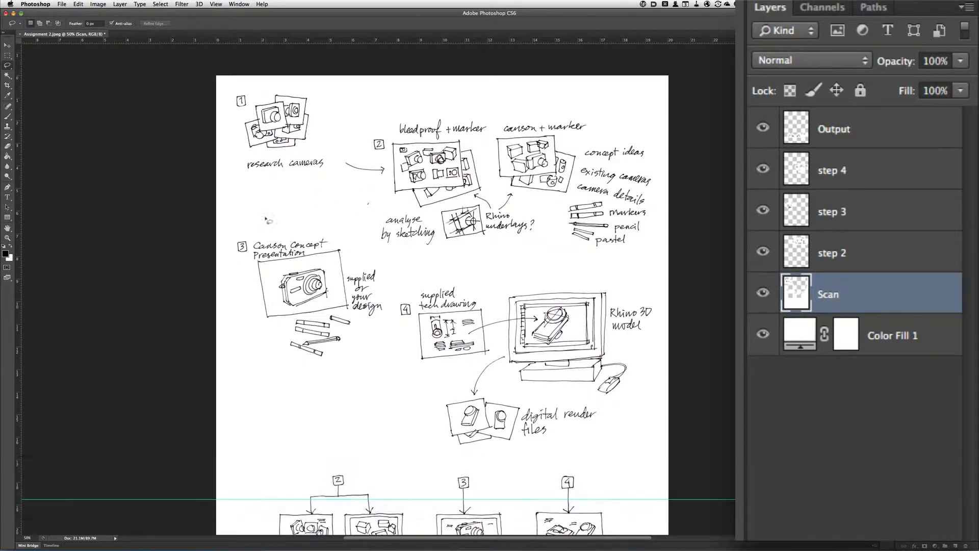
- Paste the cut arrow above the step 3 layer, position it between steps 2 and 3, and merge it into the step 3 layer
click(854, 209)
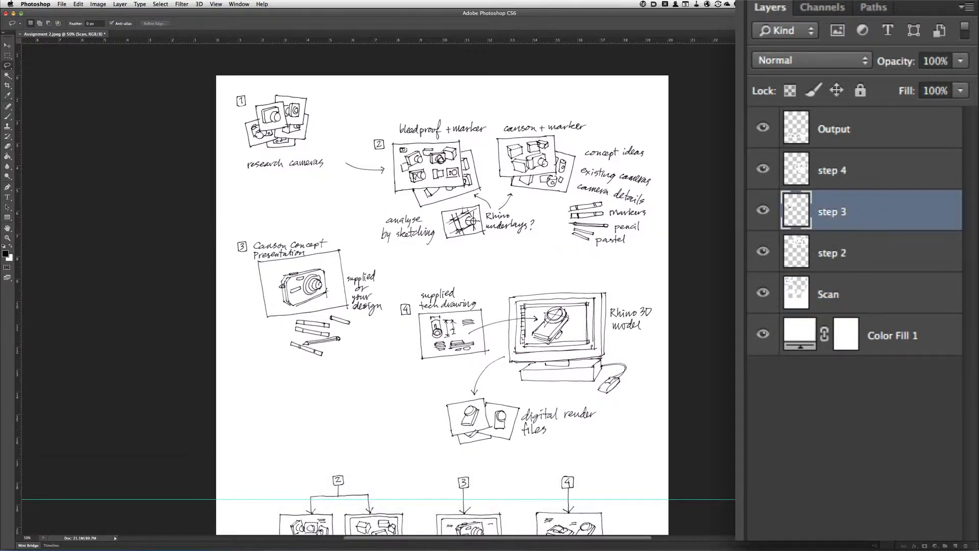
click(78, 4)
click(84, 79)
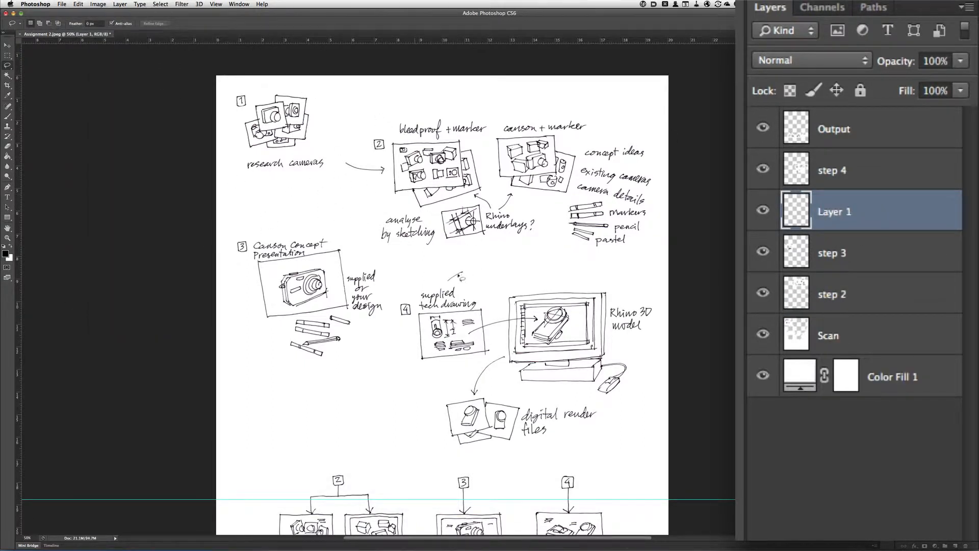
drag(462, 271, 360, 196)
right_click(919, 220)
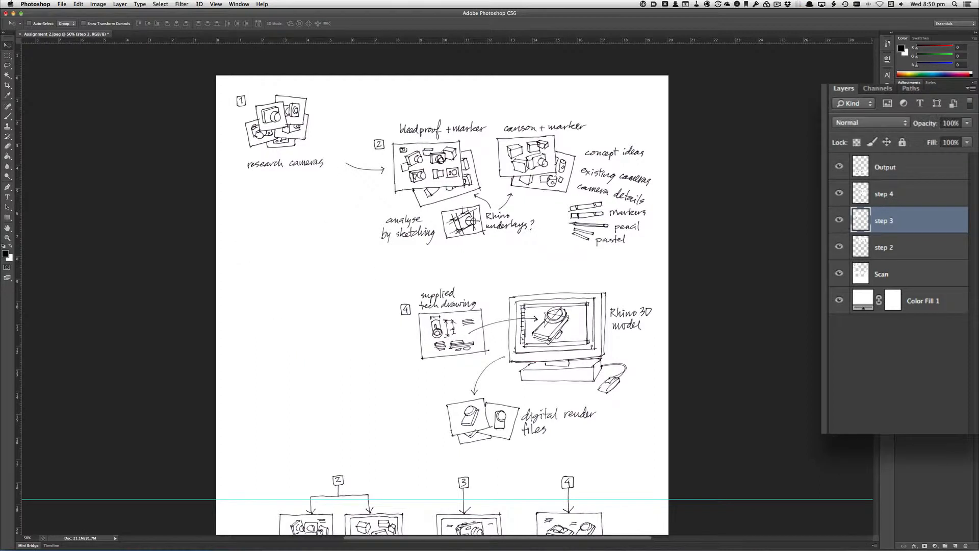
- Move the step 3 group with its arrow and the step 4 group slightly down, and nudge step 3 to the left
drag(321, 269, 327, 286)
click(893, 193)
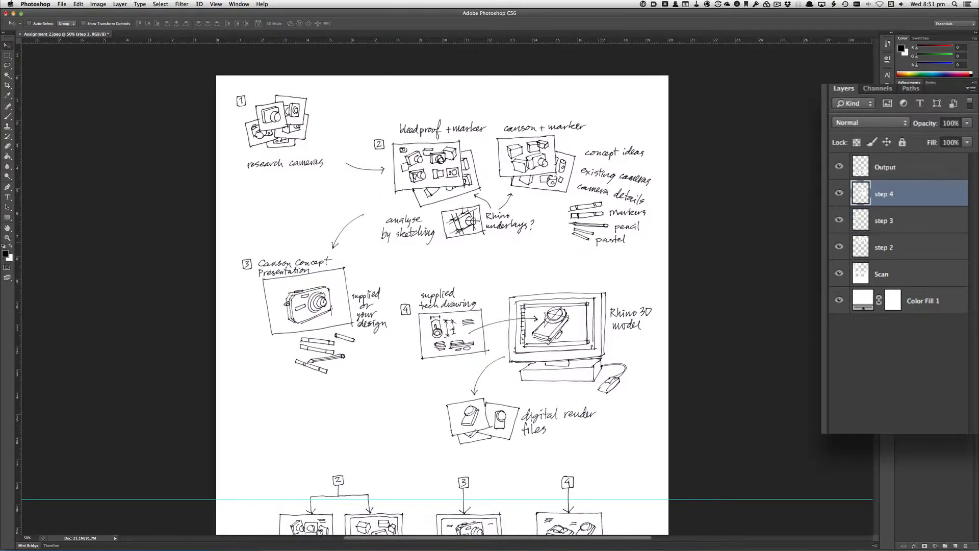
drag(604, 330, 607, 341)
click(905, 216)
drag(357, 299, 349, 301)
- Shift the step 2, step 3 and step 4 groups further down the page, nudging steps 2 and 4 to the left
click(892, 248)
drag(562, 199, 557, 207)
click(892, 221)
drag(305, 317, 305, 330)
click(892, 194)
drag(573, 345, 562, 371)
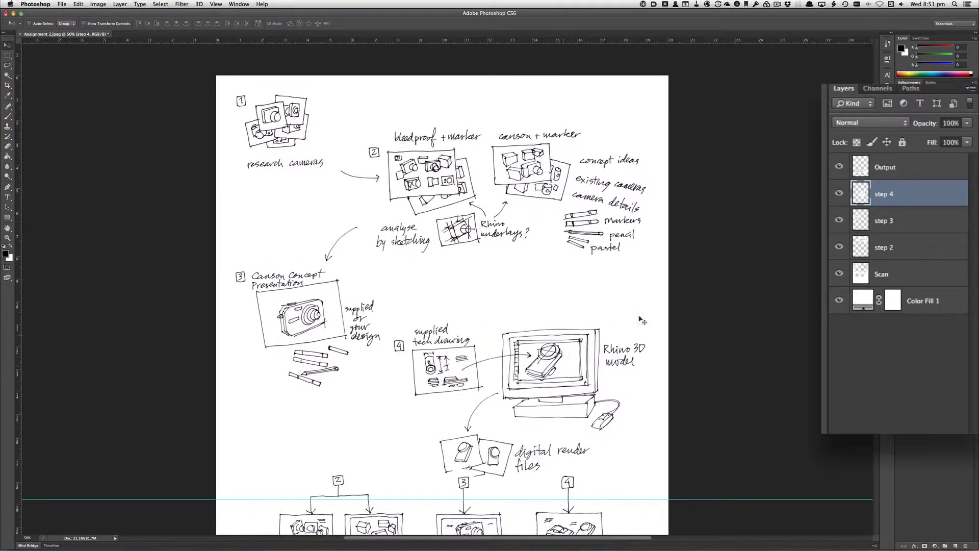
- Move the row of output sheets further down the page and shift the step 1 research sketches slightly right and down
click(892, 167)
scroll(755, 275, down, 8)
drag(570, 329, 566, 372)
scroll(443, 289, up, 8)
click(896, 275)
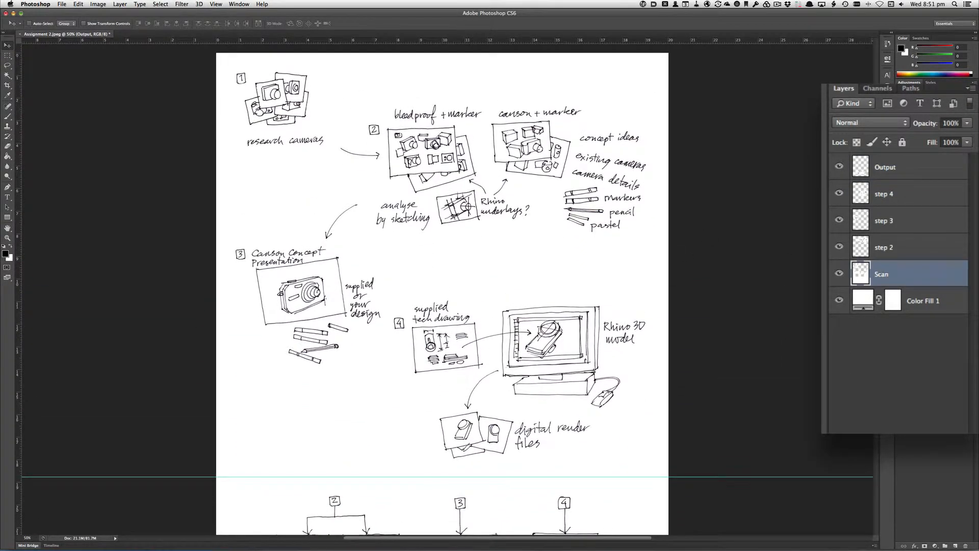
drag(323, 77, 334, 84)
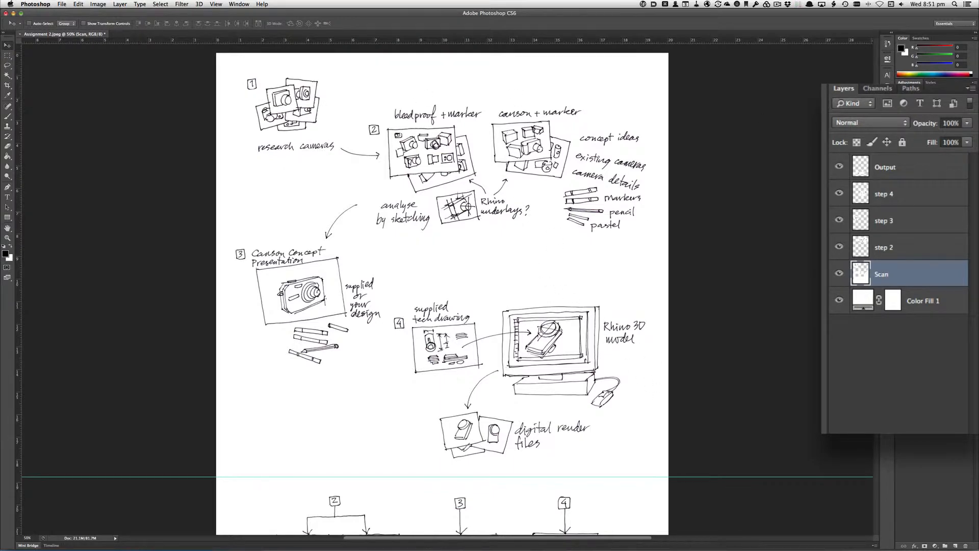
- Change the Color Fill 1 layer's colour to red to expose the cut-outs, and make the Scan layer active for clean-up
scroll(704, 264, down, 5)
key(super+minus)
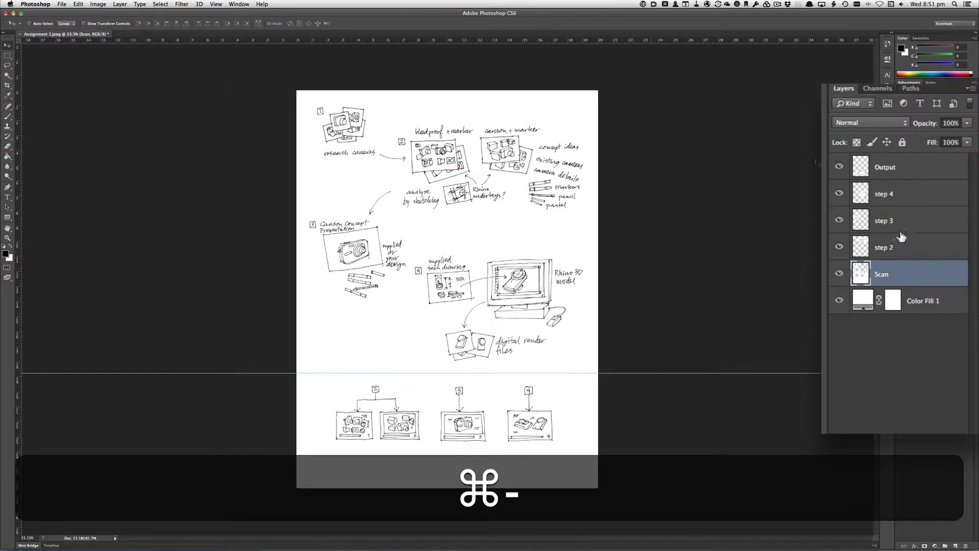
double_click(862, 301)
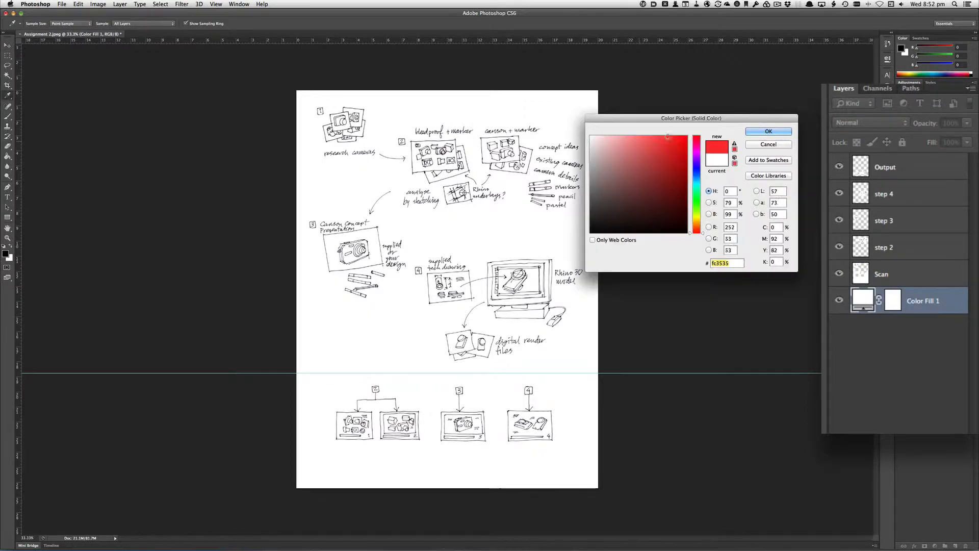
click(769, 131)
click(887, 283)
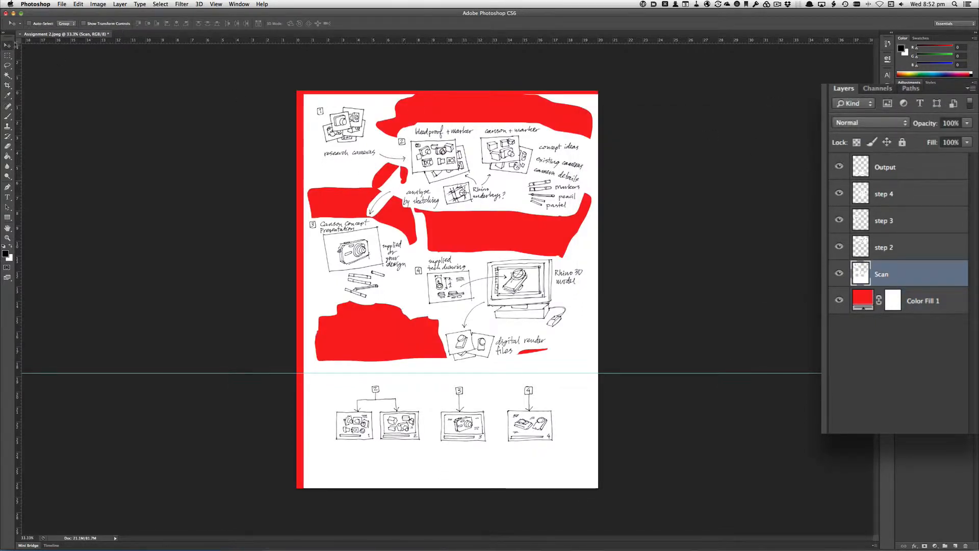
click(8, 118)
- Set the Color Fill 1 layer's colour to white
double_click(862, 300)
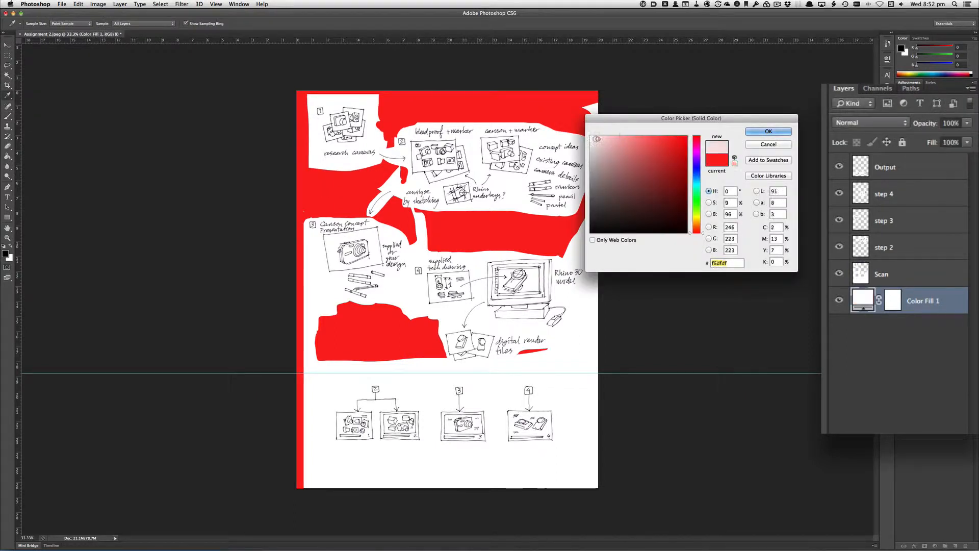
click(596, 134)
click(769, 131)
- Recolour the Color Fill 1 layer red and hide it
double_click(863, 300)
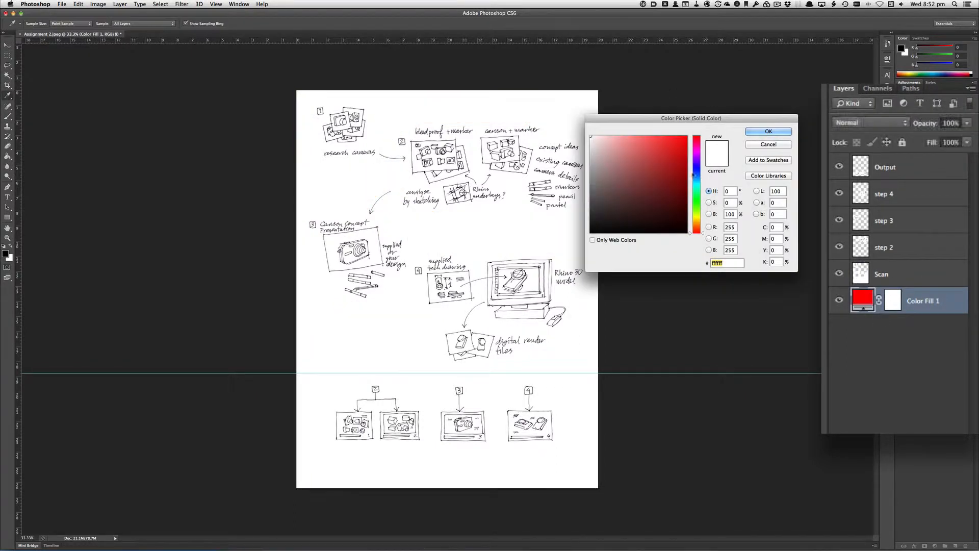
click(768, 131)
click(839, 300)
- Lasso the leftover blank paper around the step 1 sketches on the Scan layer and delete it
click(887, 274)
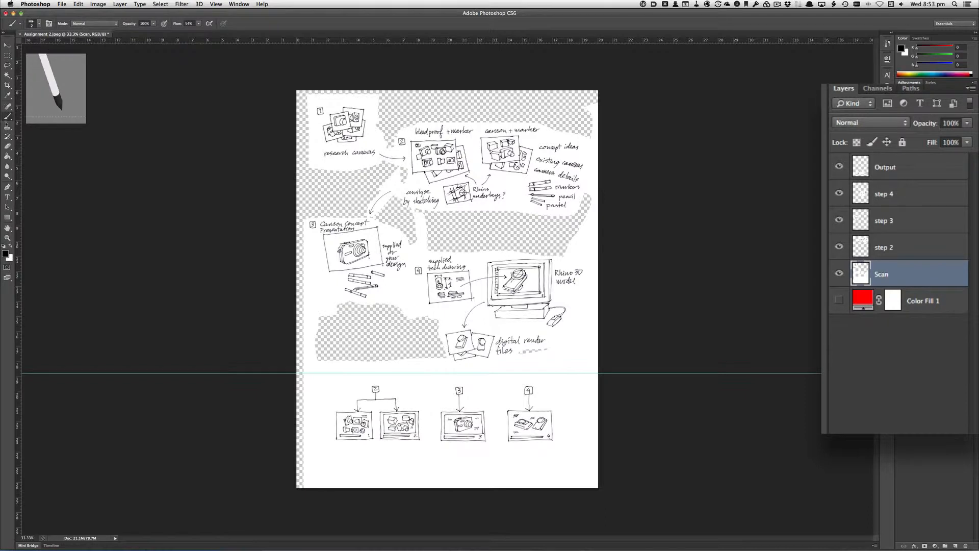
key(l)
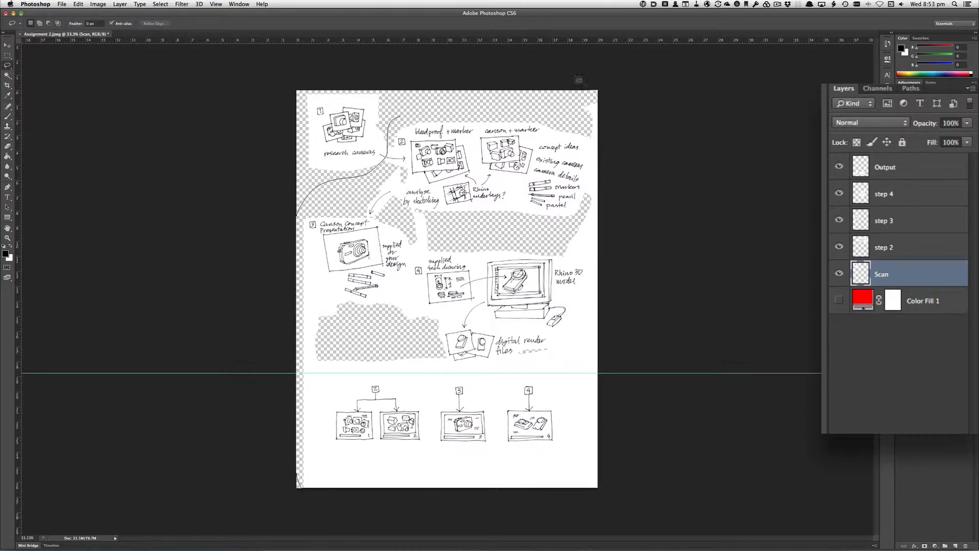
key(BackSpace)
key(super+d)
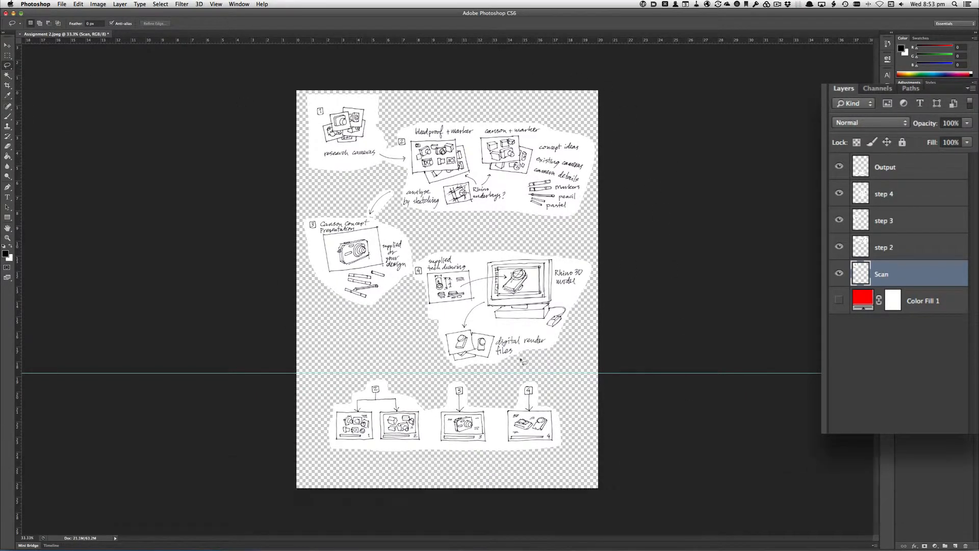
- Set the blend mode of the Output and step 4 layers to Darken
click(906, 167)
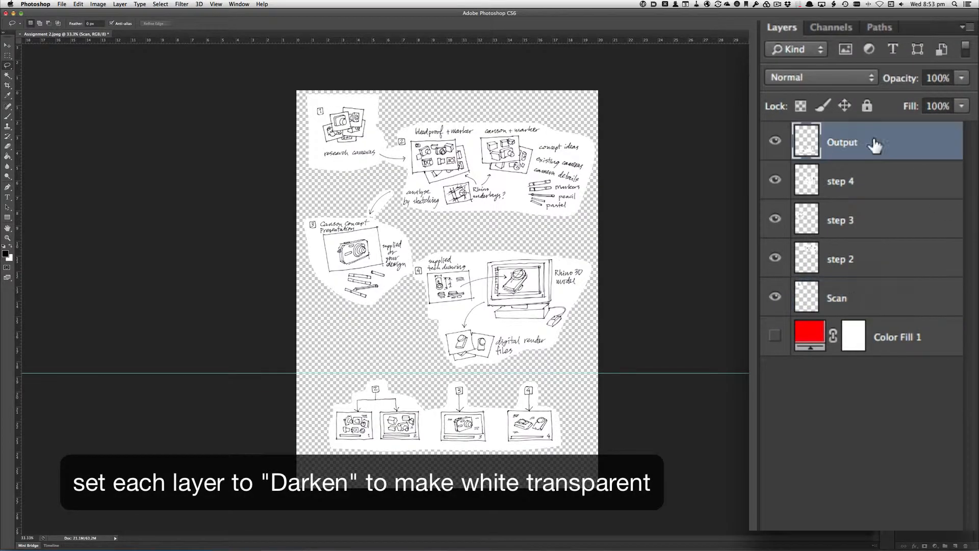
click(844, 79)
click(816, 110)
click(910, 183)
click(836, 78)
click(826, 110)
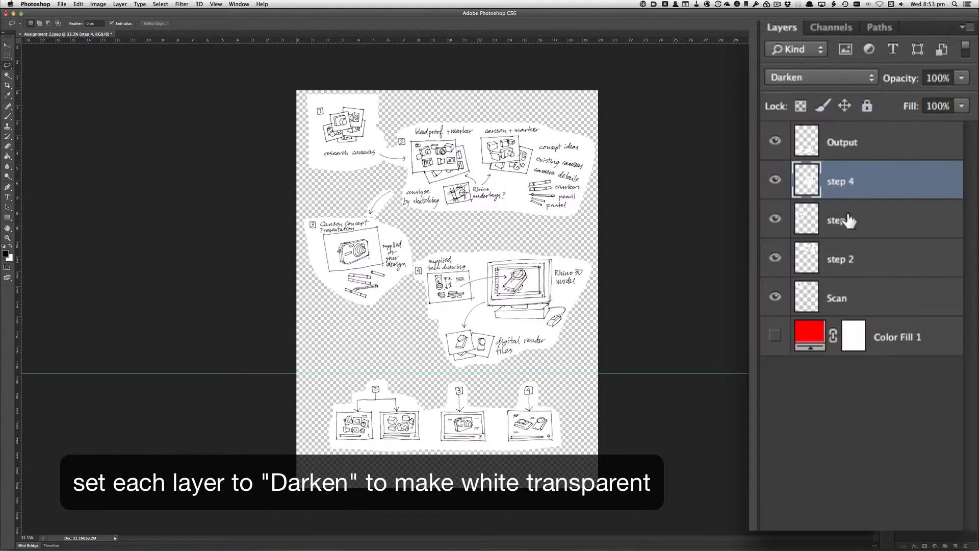
- Set the blend mode of the step 3 and step 2 layers to Darken
click(848, 221)
click(815, 77)
click(836, 109)
click(898, 259)
click(816, 78)
click(837, 109)
- Set the Scan layer's blend mode to Darken and rename it step 1
click(897, 298)
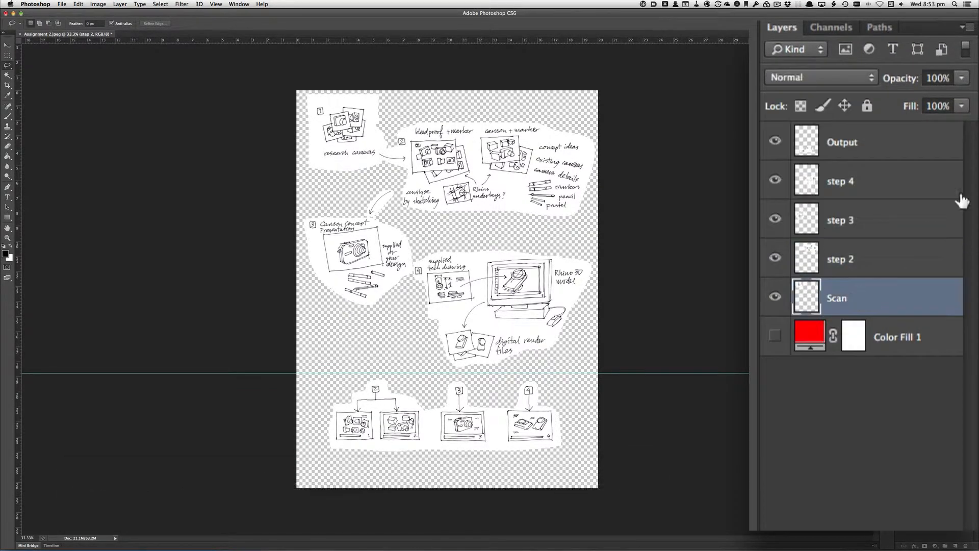
click(816, 77)
click(835, 111)
text(step )
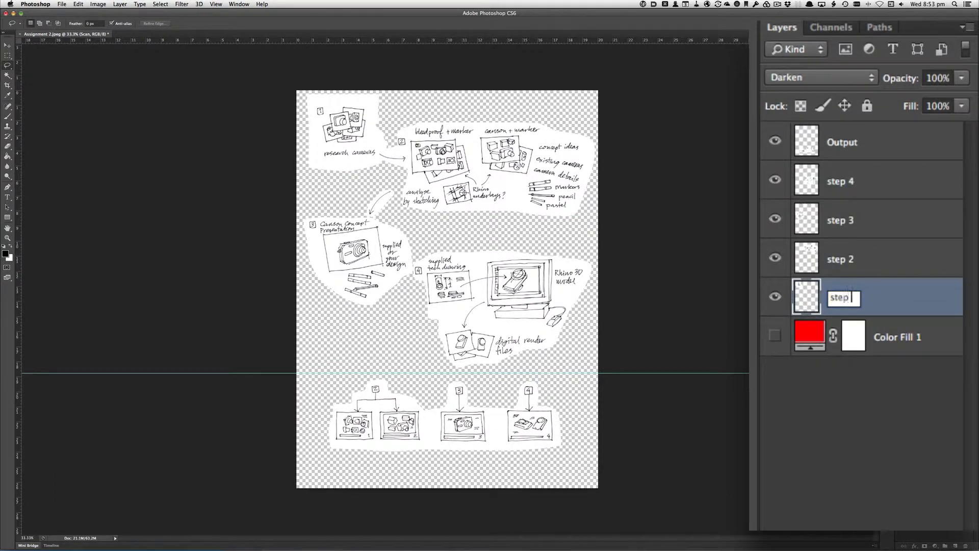
text(1)
key(Return)
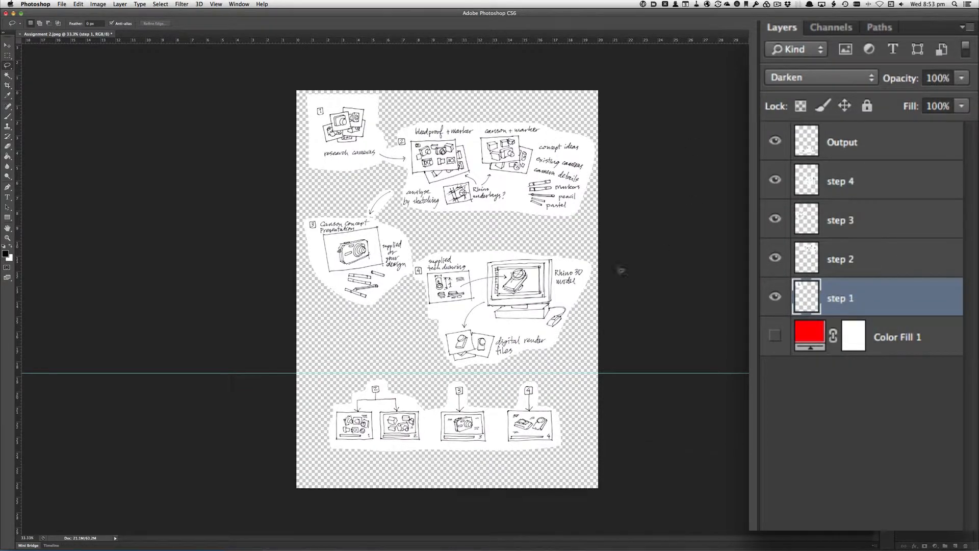
- Select the step 1 and step 2 layers together and try moving their sketches across the page
click(775, 336)
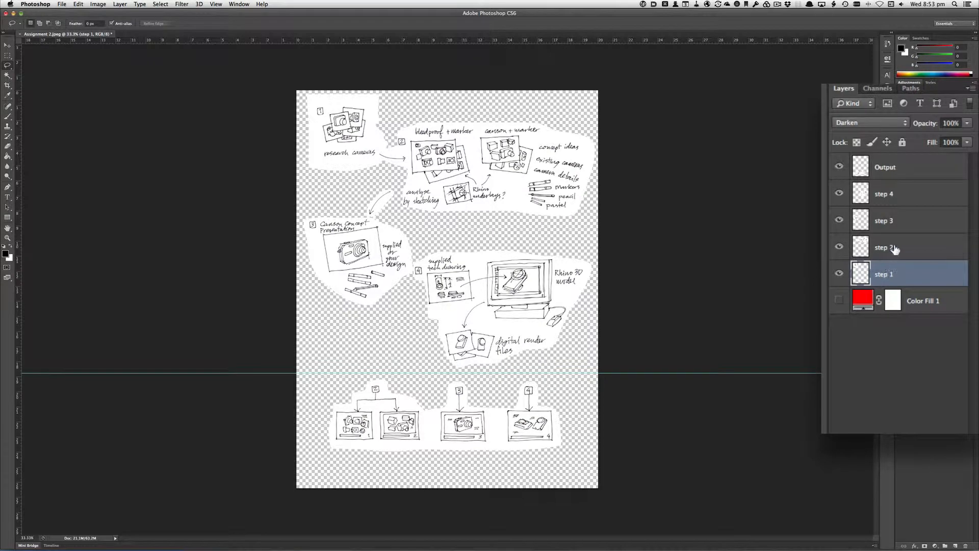
shift+click(895, 248)
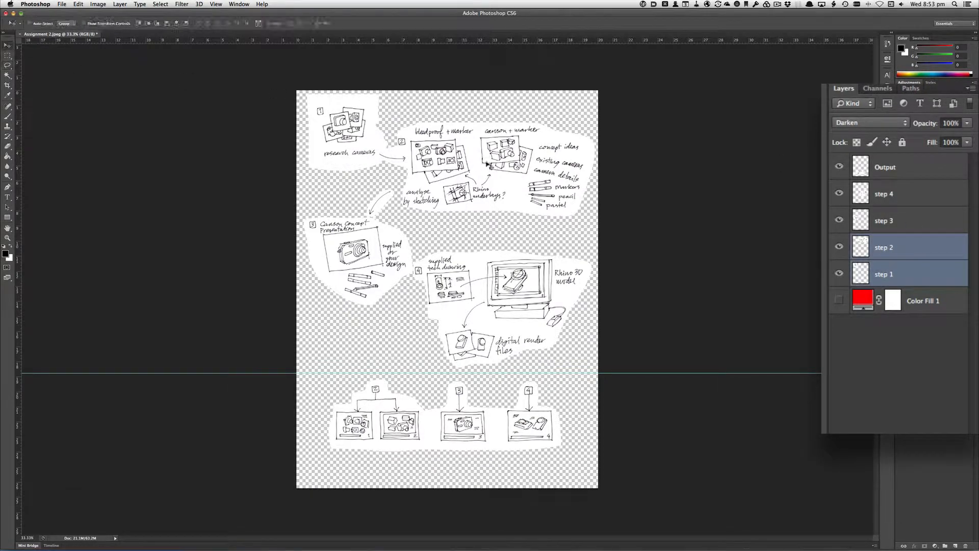
drag(487, 164, 529, 178)
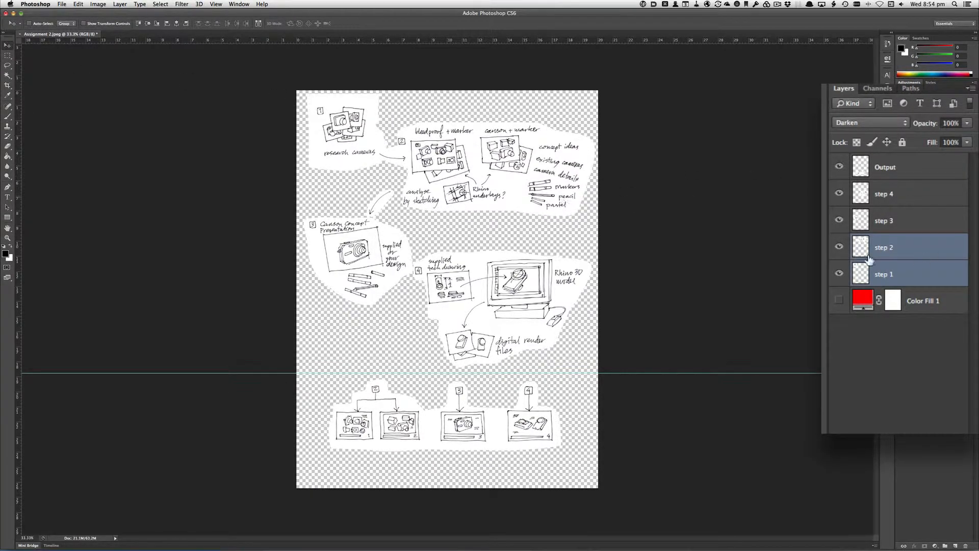
click(947, 215)
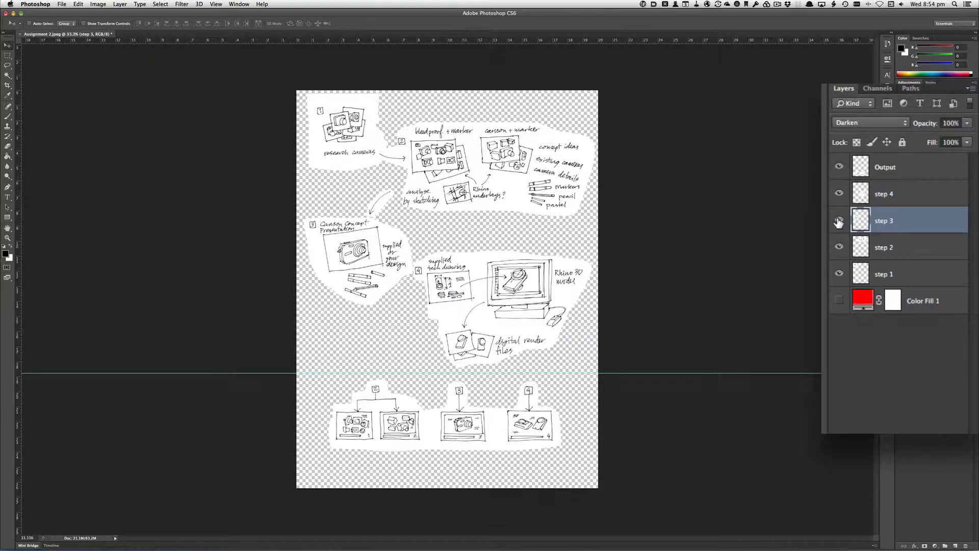
- Show the Color Fill 1 layer and recolour it white
double_click(865, 301)
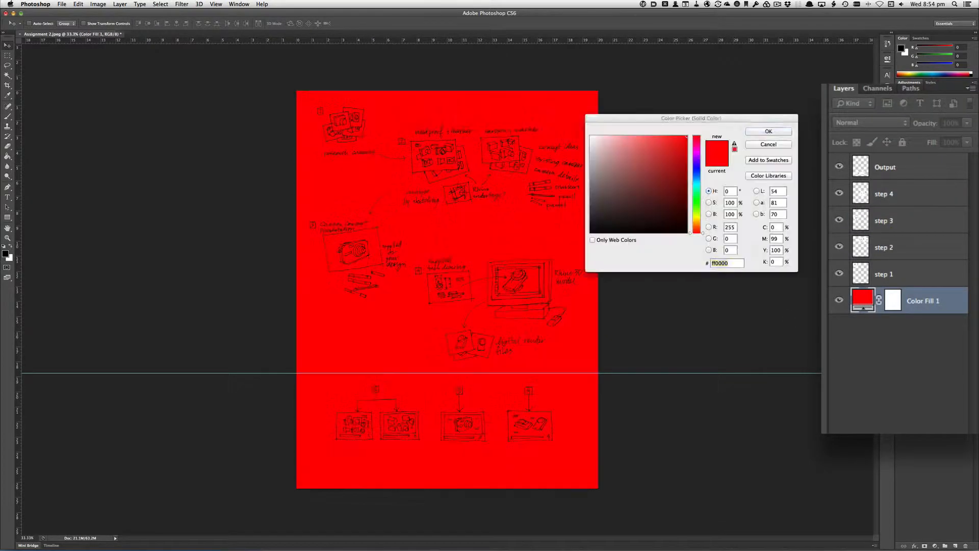
click(592, 137)
click(768, 131)
key(m)
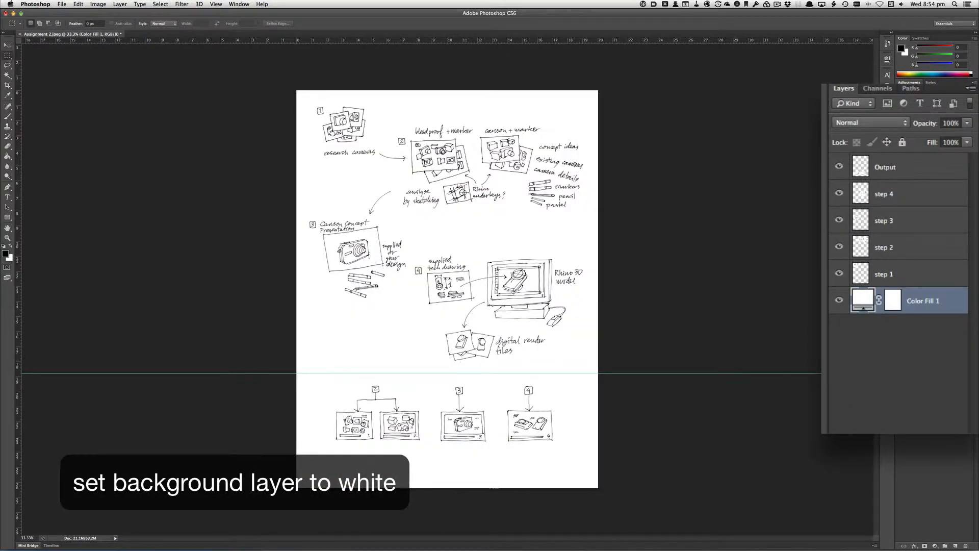
- Add a new empty layer directly above Color Fill 1 and another directly above step 2
click(952, 546)
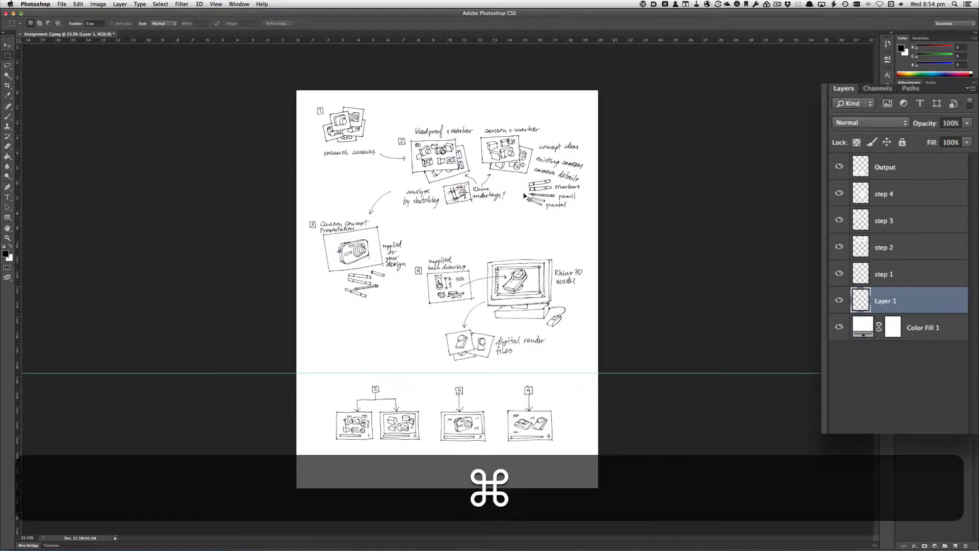
key(super+equal)
key(super+equal)
click(929, 246)
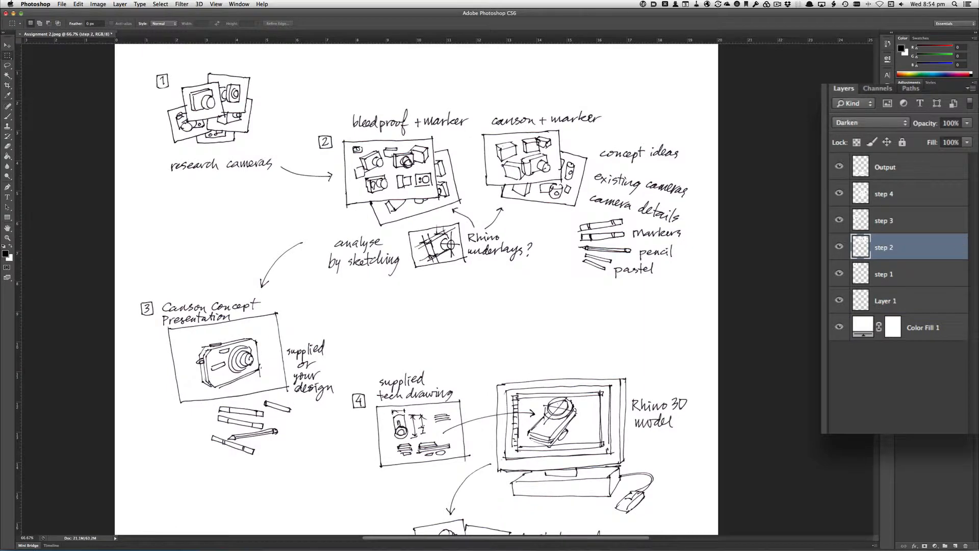
click(956, 546)
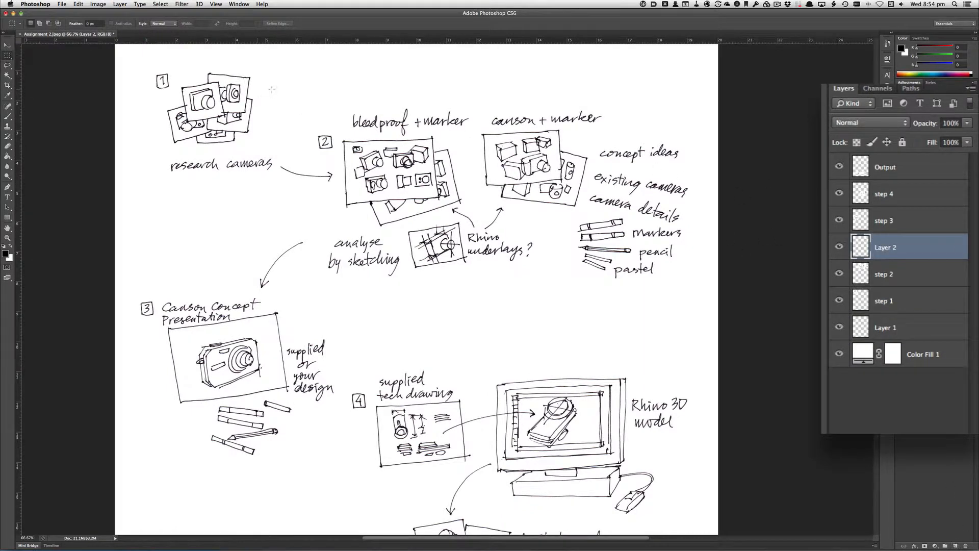
- Outline the two overlapping canson + marker sheets with the Polygonal Lasso
click(8, 65)
click(31, 72)
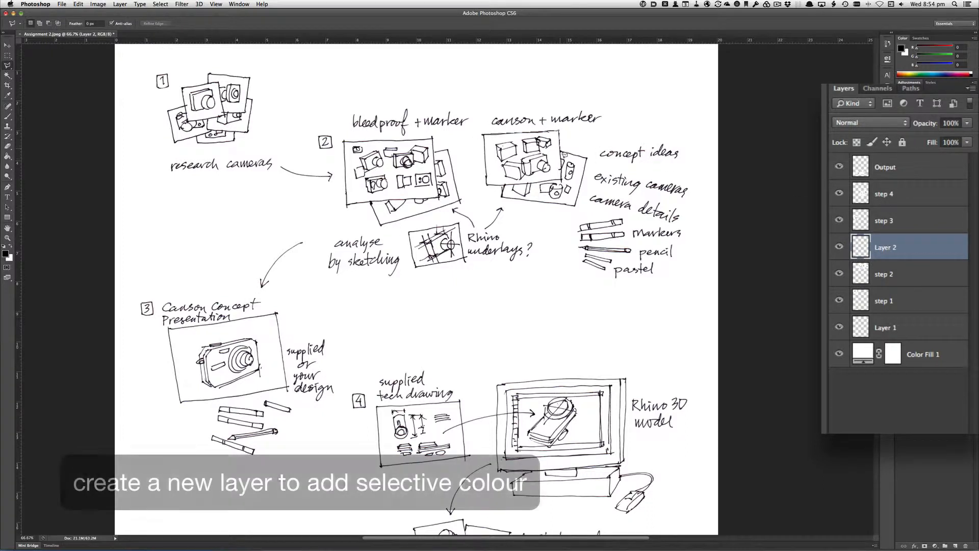
click(488, 140)
- Fill the selected canson sheets with blue-violet #7f82f4 on Layer 2 and move that layer below step 1
click(5, 253)
click(696, 168)
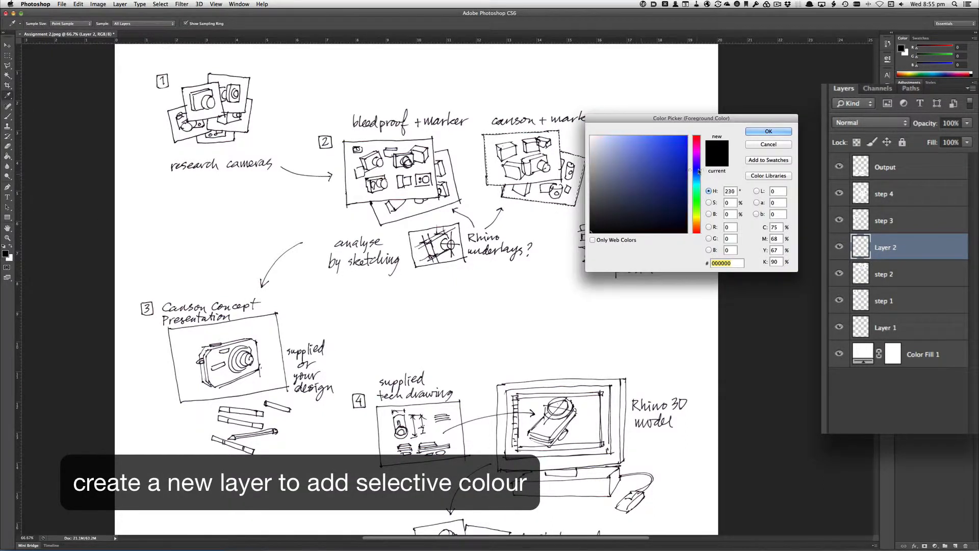
click(652, 139)
drag(652, 138, 636, 140)
click(769, 132)
key(g)
click(540, 163)
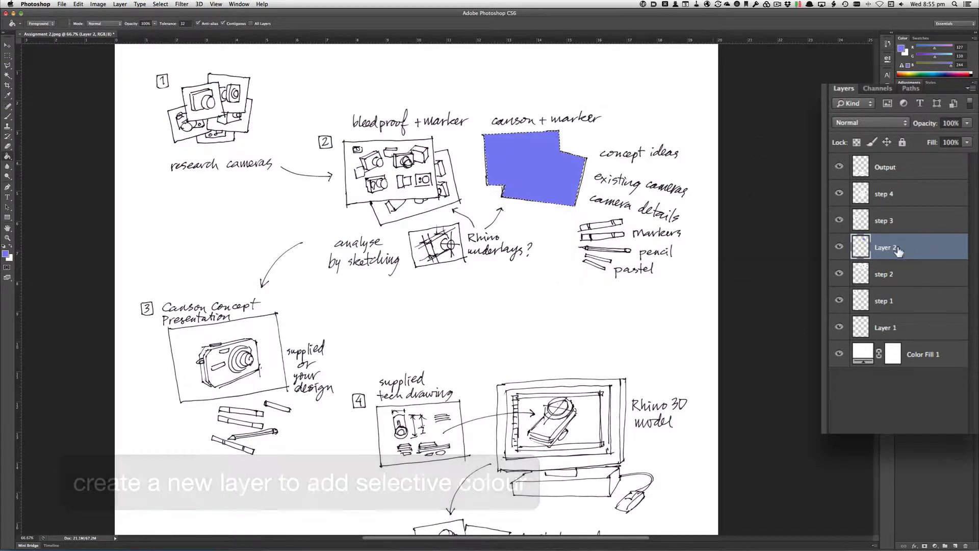
mouse_move(898, 252)
mouse_down()
mouse_move(946, 285)
mouse_move(912, 309)
mouse_up()
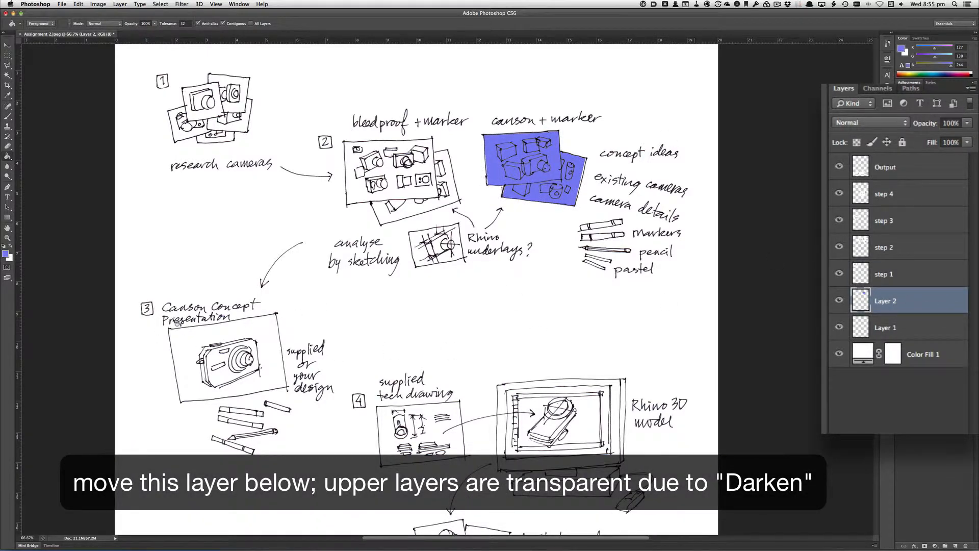
- Select the step 3 Canson Concept Presentation sheet along its outline and fill it with the same blue-violet
key(l)
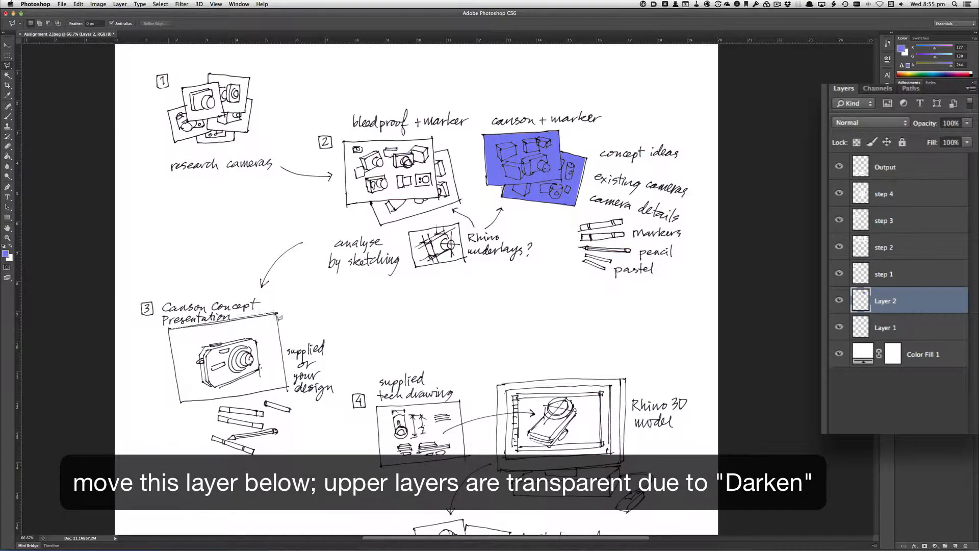
click(279, 314)
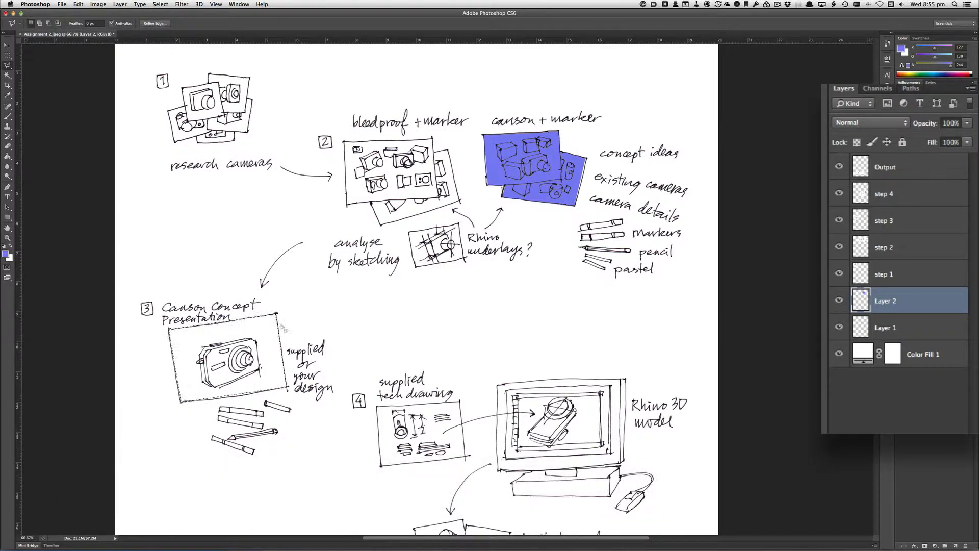
click(7, 157)
click(192, 346)
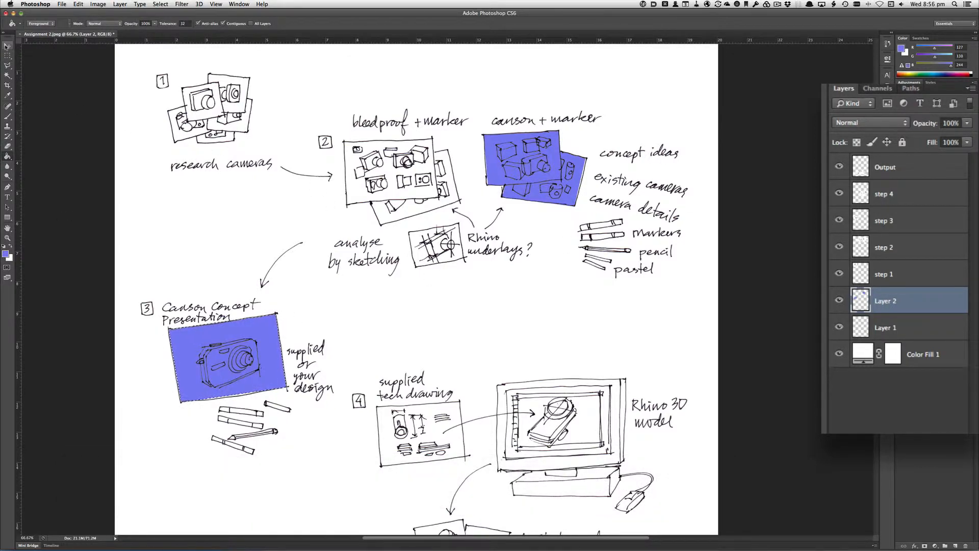
- Select the inner picture area of output sheet 3 with a rectangular marquee and fill it blue-violet
scroll(508, 278, down, 10)
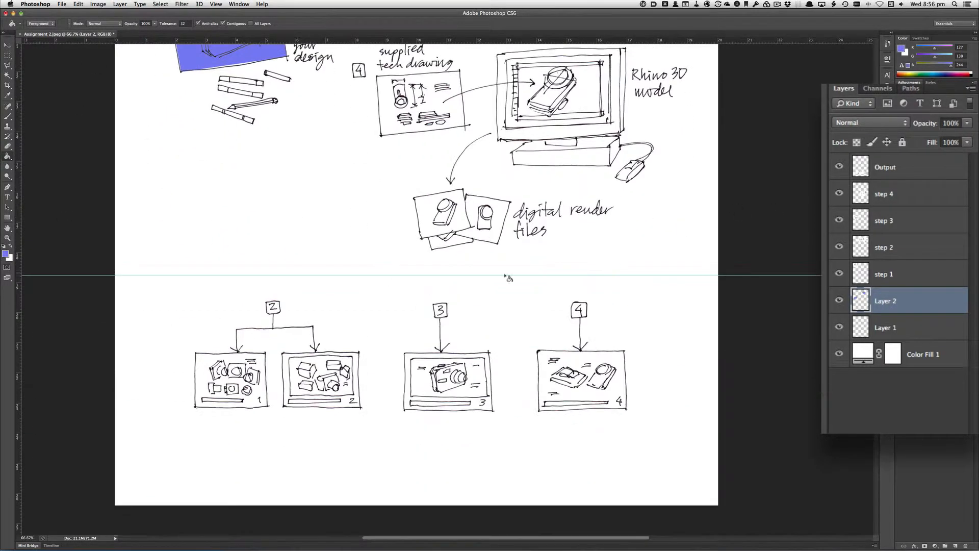
key(m)
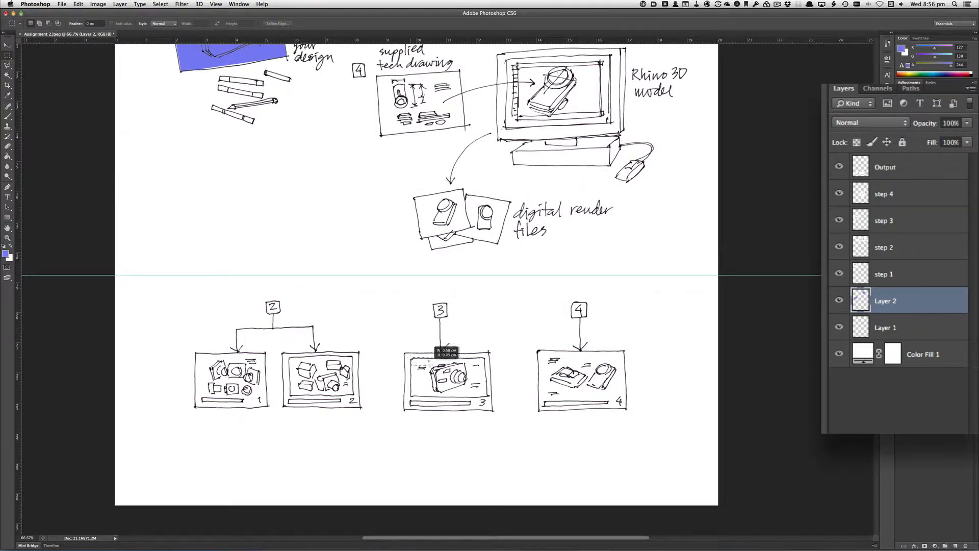
drag(430, 363, 488, 397)
click(7, 156)
click(457, 372)
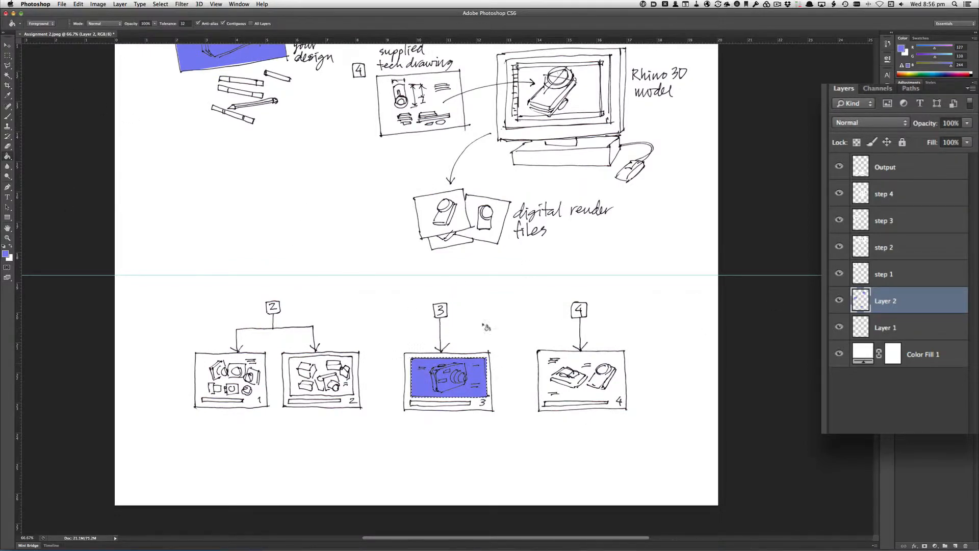
- Select the inner picture area of output sheet 2 with a rectangular marquee and fill it blue-violet
click(7, 55)
drag(287, 357, 353, 396)
click(7, 157)
click(300, 382)
key(v)
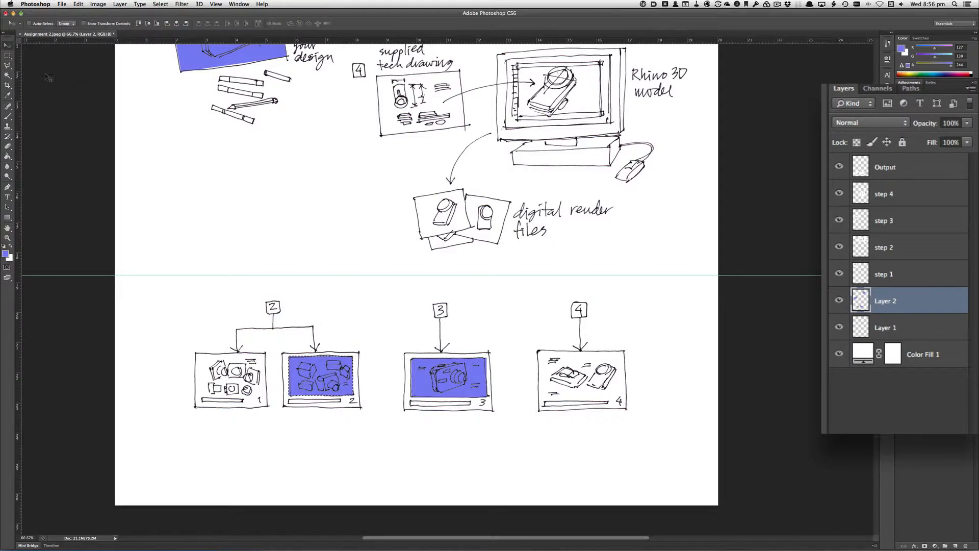
- Select the screen area of the computer monitor in the step 4 Rhino 3D model sketch
mouse_move(570, 254)
mouse_down()
mouse_move(575, 306)
mouse_move(571, 262)
mouse_move(553, 349)
mouse_move(559, 525)
mouse_move(561, 81)
mouse_move(570, 345)
mouse_move(557, 66)
mouse_up()
key(m)
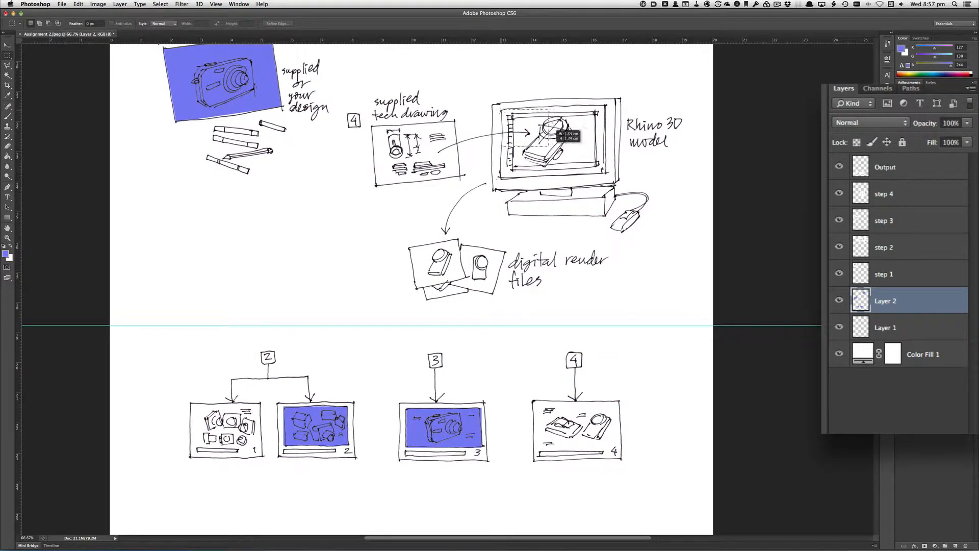
mouse_move(553, 127)
mouse_down()
mouse_move(608, 149)
mouse_move(605, 169)
mouse_up()
key(super+d)
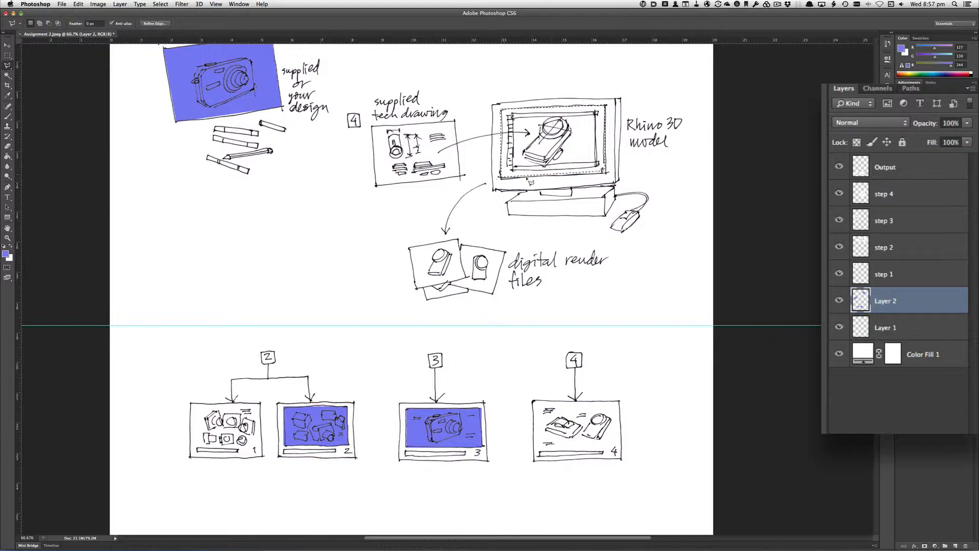
- Fill the selected monitor screen with light blue #b3eaff and clear the selection
click(6, 253)
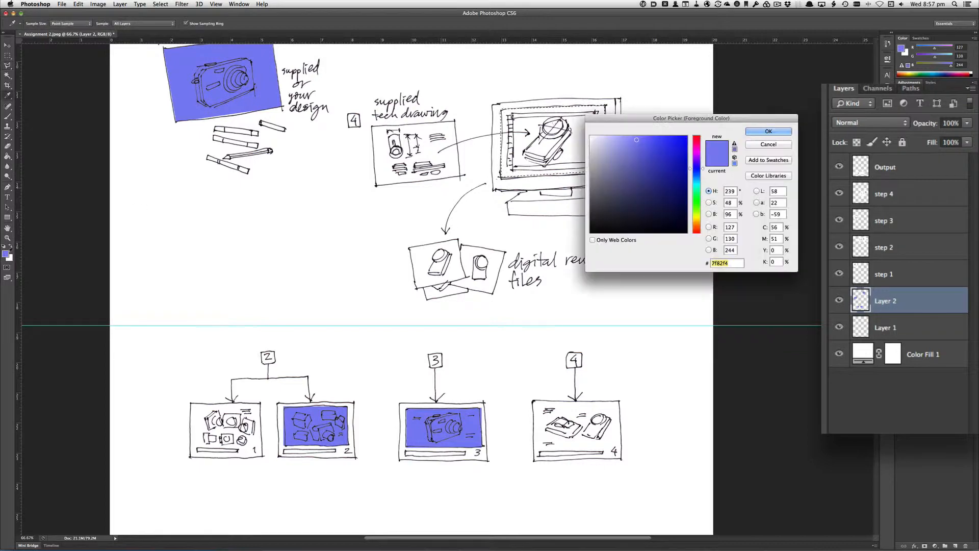
drag(704, 170, 703, 179)
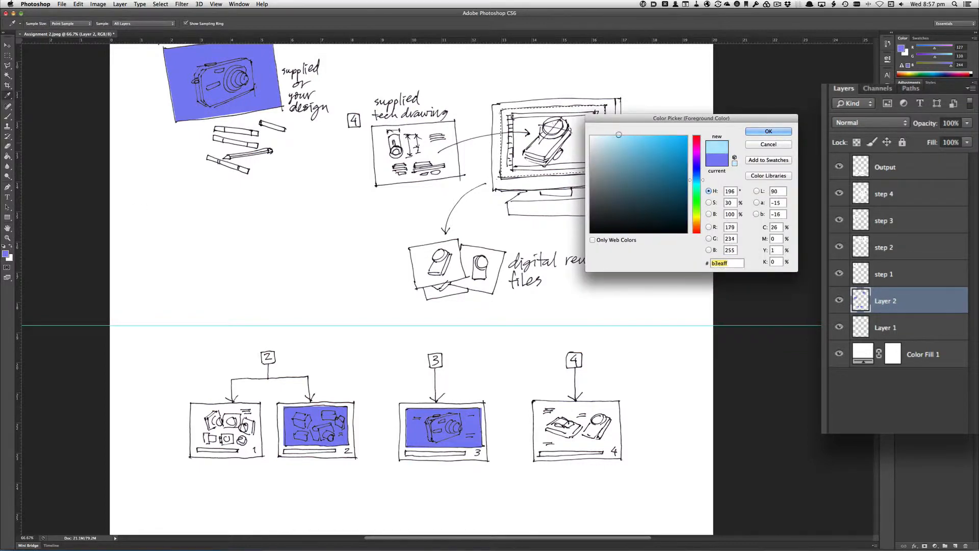
click(758, 131)
click(7, 157)
click(550, 148)
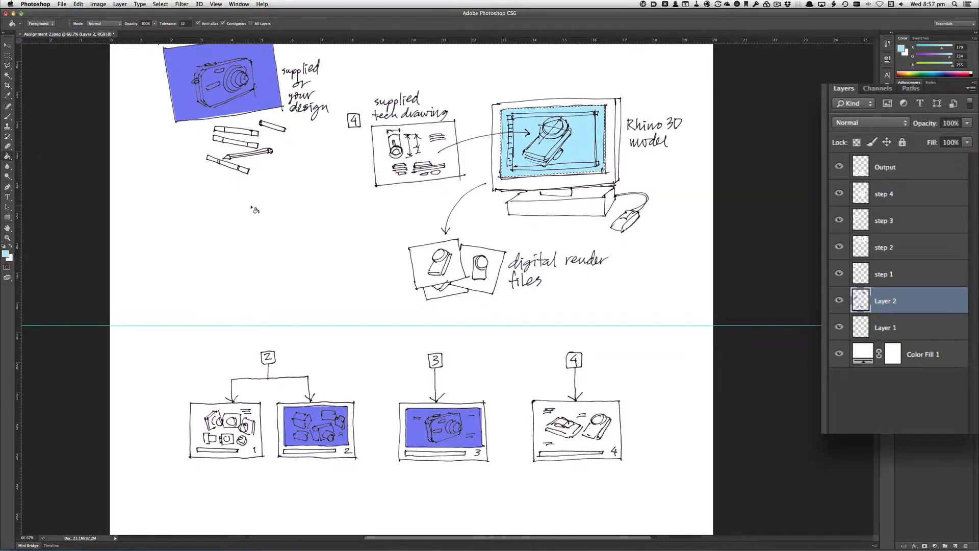
key(v)
key(super+d)
- Brush white highlights onto the lens rings of the step 3 camera on Layer 2
scroll(490, 408, up, 5)
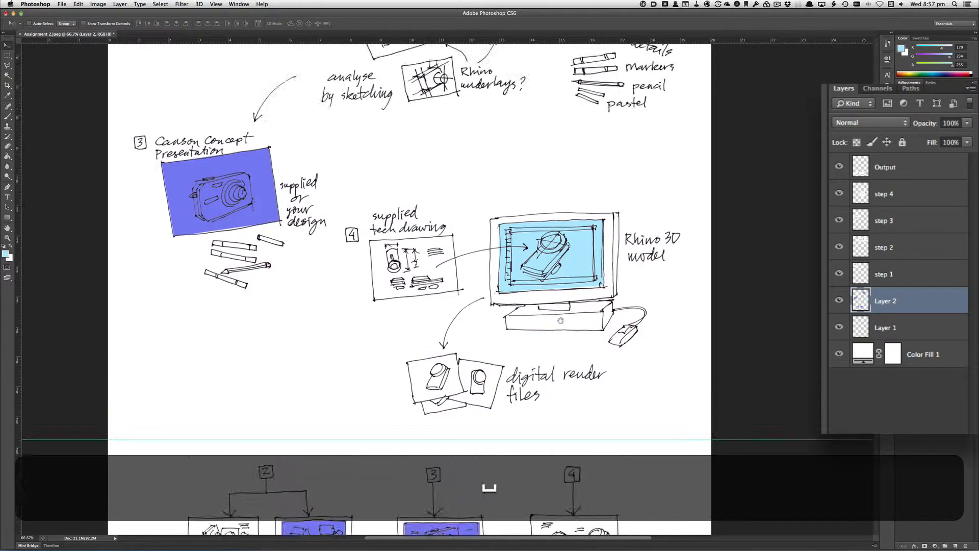
drag(559, 366, 558, 290)
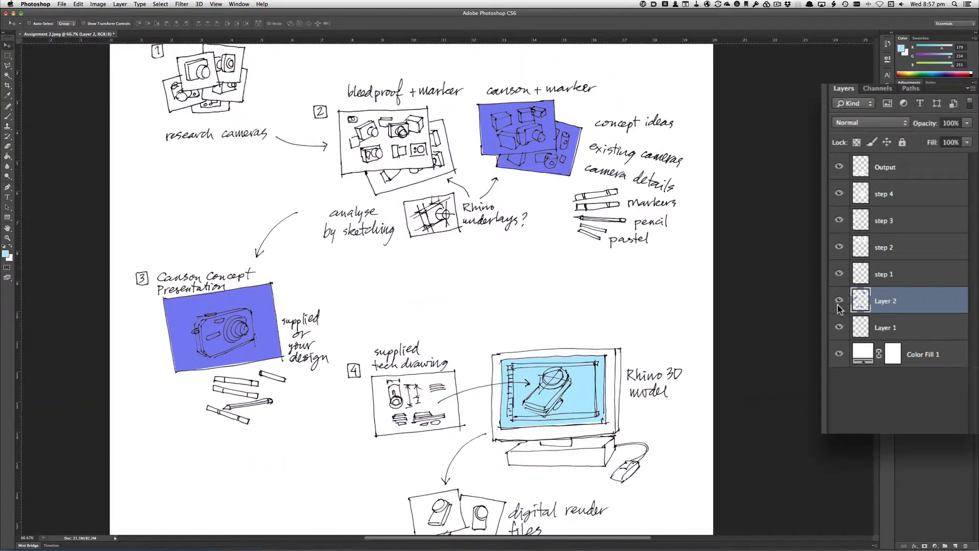
click(9, 105)
key(d)
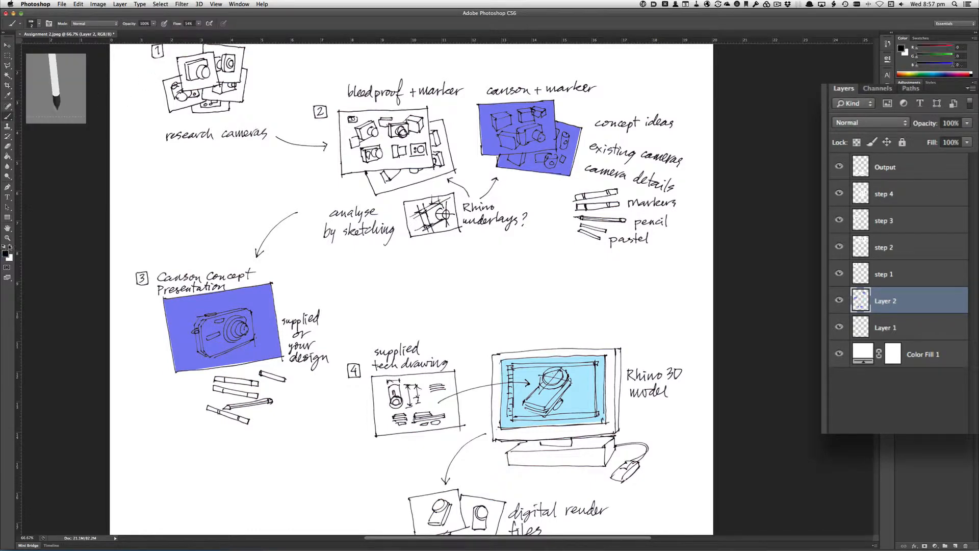
key(x)
super+click(224, 332)
super+click(224, 332)
super+click(224, 331)
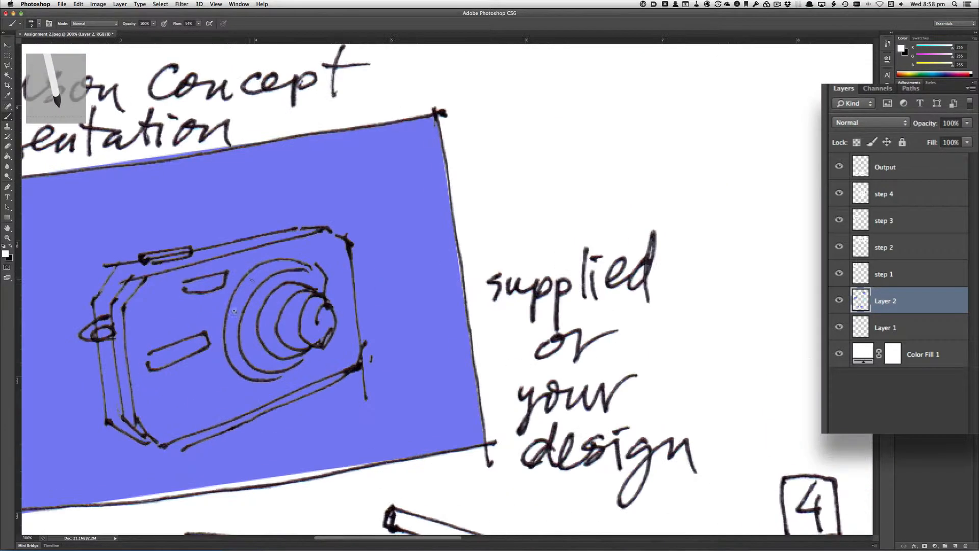
drag(271, 301, 285, 305)
drag(292, 309, 316, 311)
drag(238, 292, 252, 290)
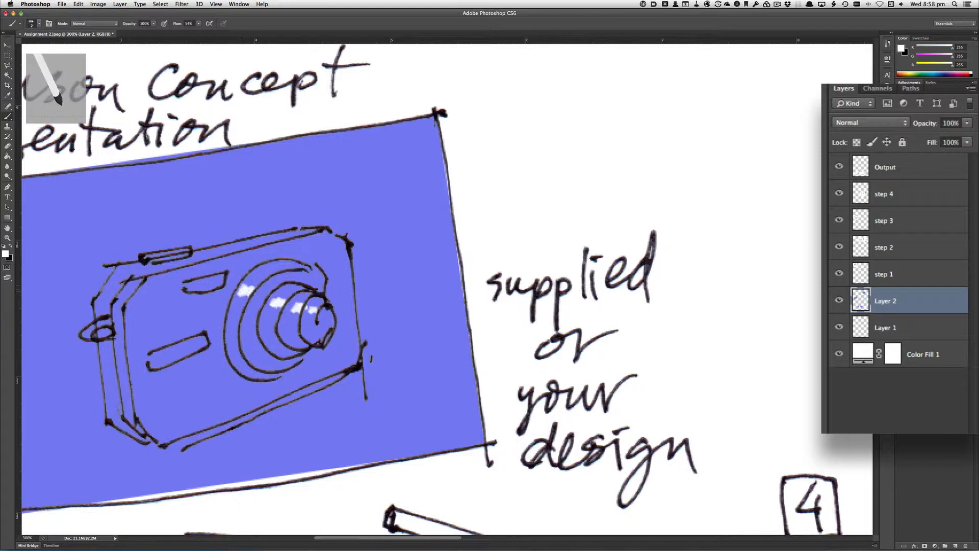
- Brush white highlights onto the step 3 camera's upper corner, side lug and front grip bar
mouse_move(137, 281)
mouse_down()
mouse_move(115, 280)
mouse_move(104, 294)
mouse_up()
drag(145, 257, 152, 256)
drag(154, 363, 180, 343)
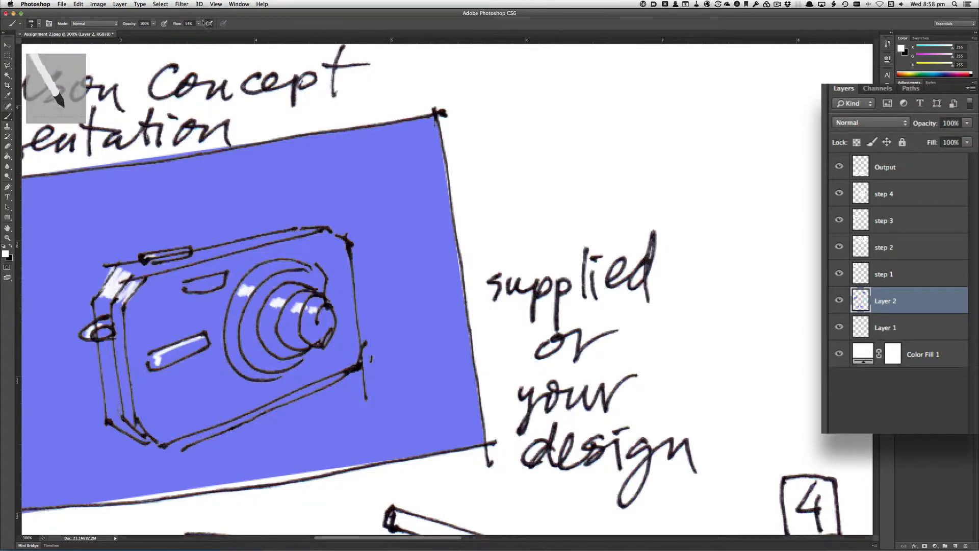
- Brush soft white highlights along the step 3 camera's top edge, lens rings and left side with a soft-edged brush at reduced flow
click(32, 24)
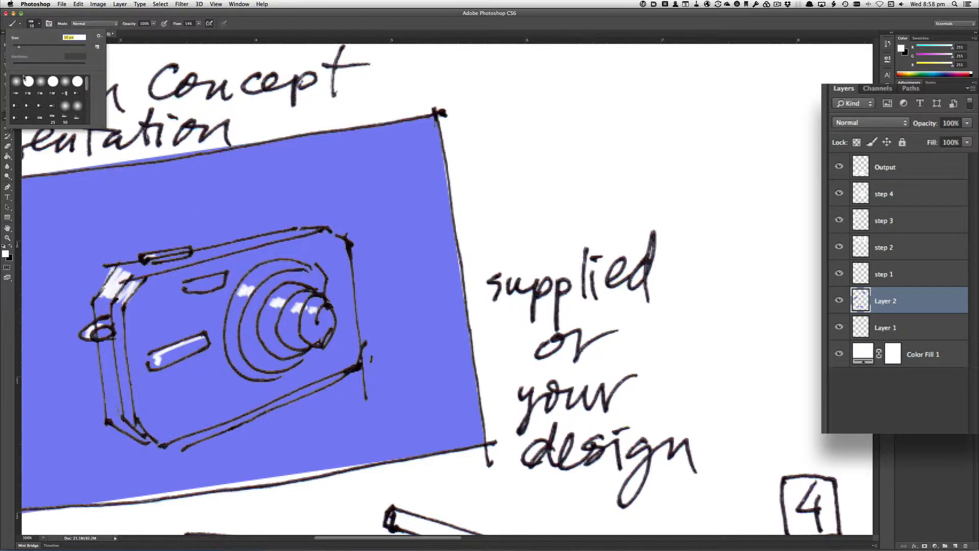
drag(138, 245, 281, 225)
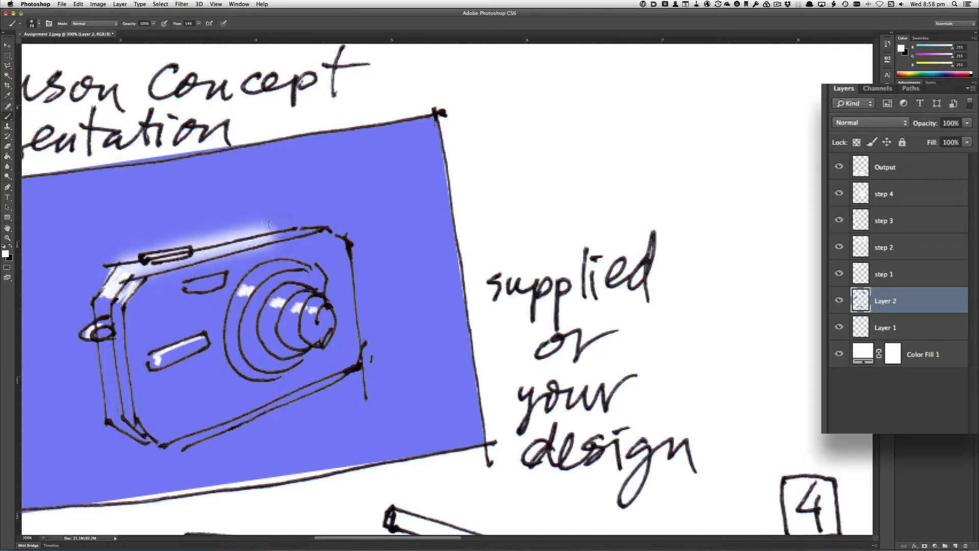
key(super+z)
drag(189, 34, 187, 33)
drag(134, 271, 280, 239)
drag(199, 261, 134, 272)
click(246, 291)
drag(277, 303, 309, 310)
drag(111, 298, 114, 407)
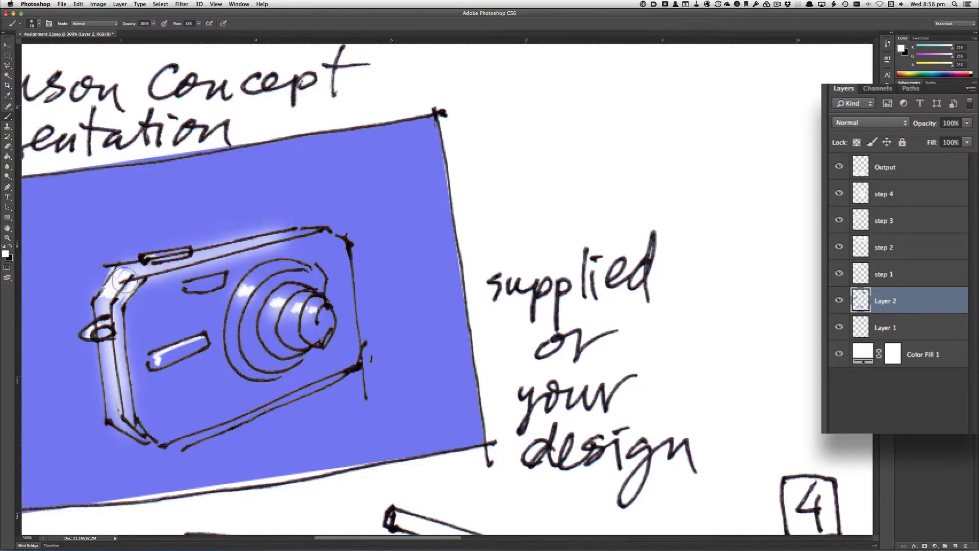
drag(122, 283, 196, 257)
- Brush white highlights on the box tops and the camera's grip and lens in the front Canson sheet of step 2, using a smaller soft brush
key(space)
mouse_move(483, 204)
mouse_down()
mouse_move(351, 320)
mouse_move(428, 388)
mouse_up()
drag(566, 213, 316, 490)
mouse_move(679, 123)
mouse_down()
mouse_move(295, 153)
mouse_move(66, 81)
mouse_up()
click(39, 24)
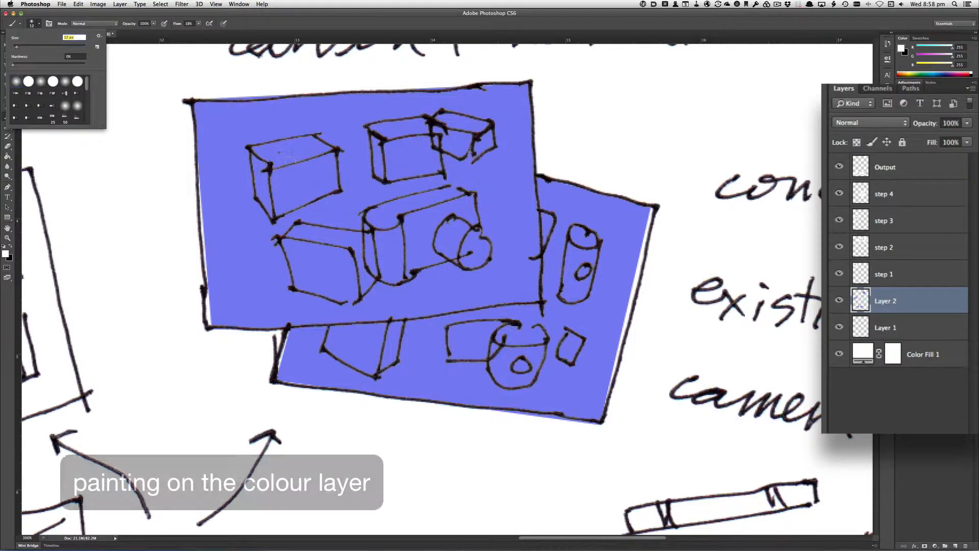
key(Return)
drag(255, 148, 313, 142)
drag(391, 232, 394, 283)
drag(443, 225, 472, 247)
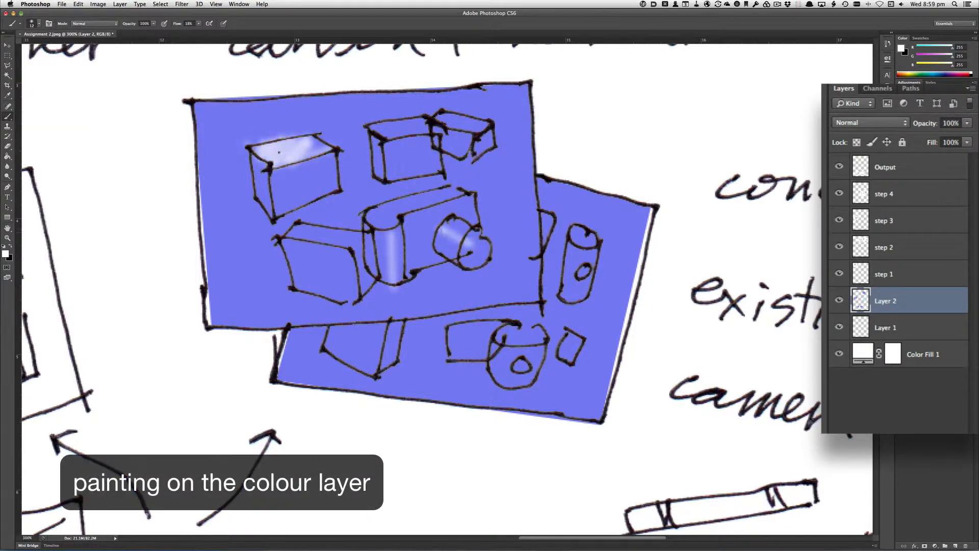
drag(371, 128, 424, 125)
drag(287, 231, 357, 253)
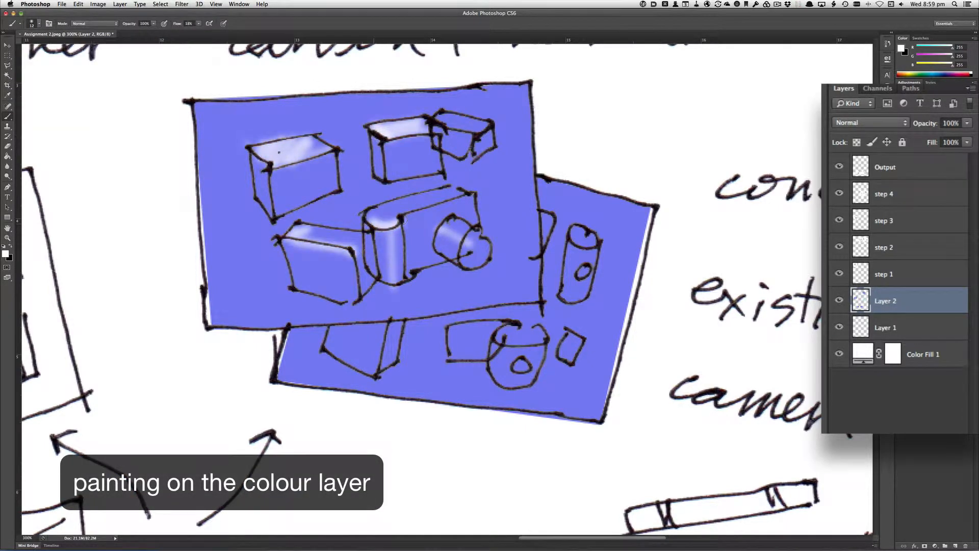
- Brush white highlights onto the rear Canson sheet's sketches and along the top face of the front sheet's camera
mouse_move(573, 246)
mouse_down()
mouse_move(566, 295)
mouse_move(573, 237)
mouse_up()
drag(497, 349, 500, 382)
drag(450, 331, 497, 326)
drag(568, 333, 565, 347)
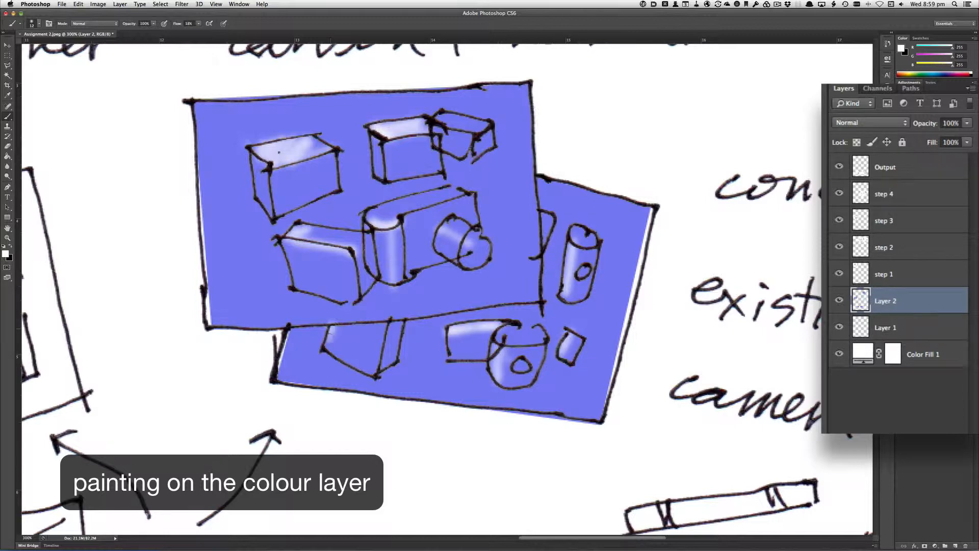
drag(365, 218, 460, 189)
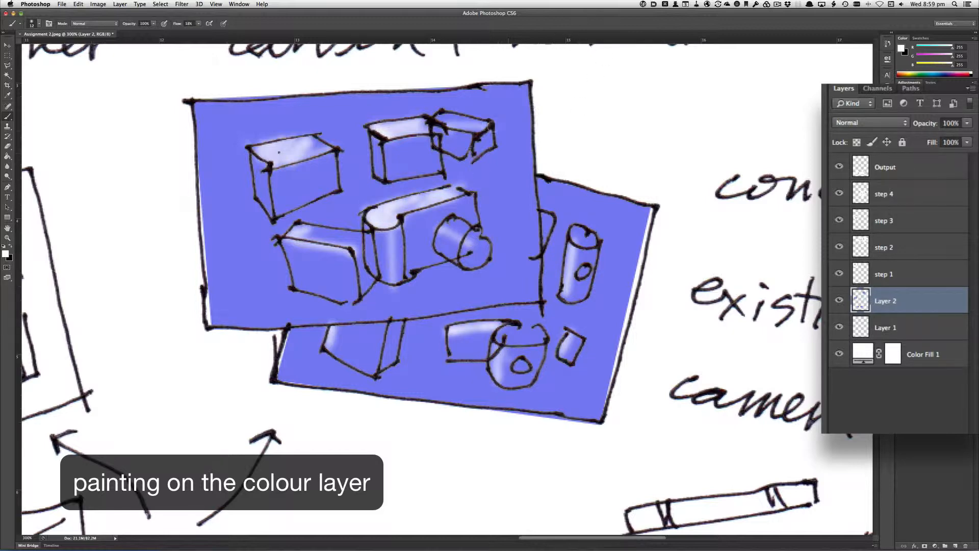
- Brush black shading onto the box sides and cast shadows beside the box and camera lens in the front Canson sheet
key(x)
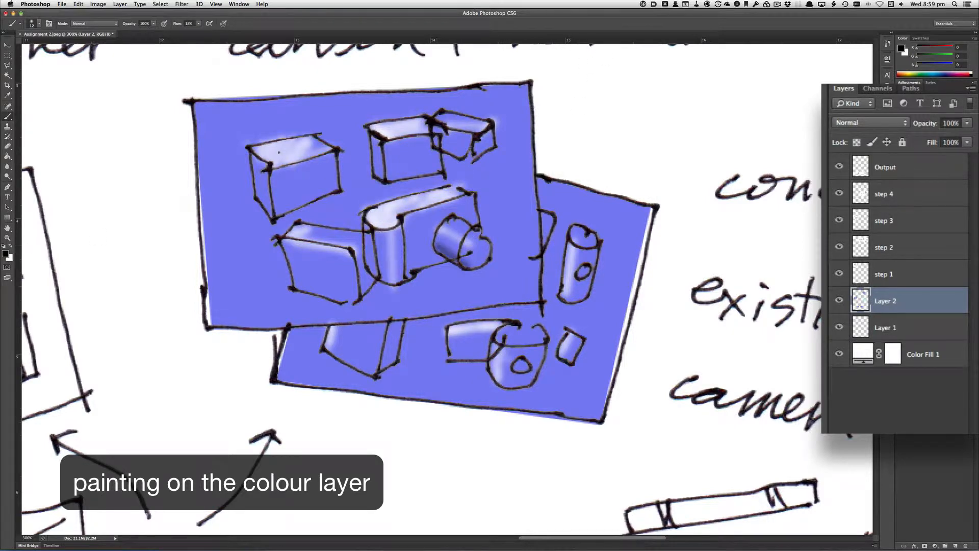
drag(258, 155, 269, 214)
drag(266, 271, 292, 281)
drag(444, 263, 466, 278)
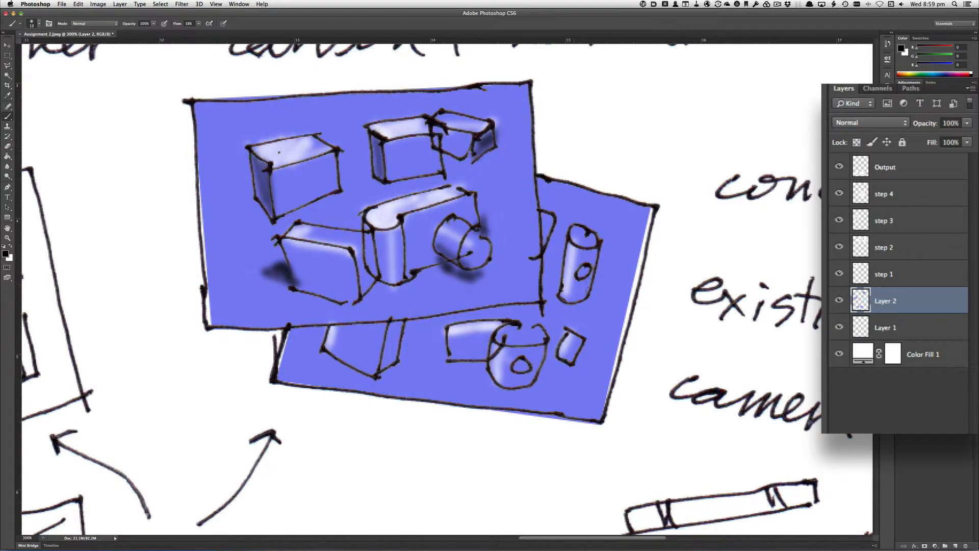
- Brush black shadows onto the cylinder, the round camera and the box side in the rear Canson sheet
drag(587, 270, 594, 296)
drag(530, 357, 520, 387)
drag(396, 328, 386, 366)
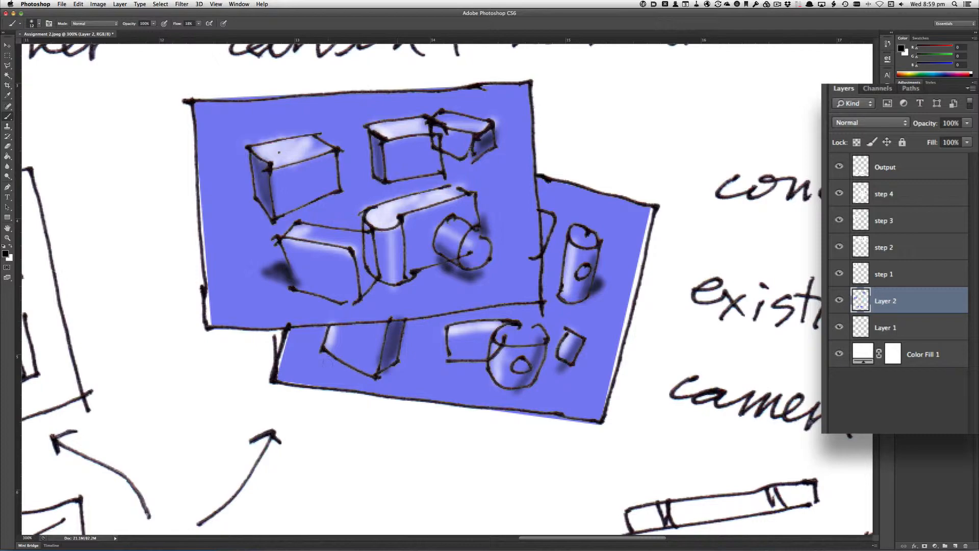
- Brush black shadows beneath the step 3 camera's lens and front grip bar and along its bottom edge
drag(209, 412, 624, 91)
drag(308, 328, 555, 160)
drag(209, 408, 654, 145)
mouse_move(301, 214)
mouse_down()
mouse_move(357, 184)
mouse_move(401, 237)
mouse_move(456, 221)
mouse_up()
drag(240, 186, 244, 190)
mouse_move(263, 266)
mouse_down()
mouse_move(298, 290)
mouse_move(494, 216)
mouse_up()
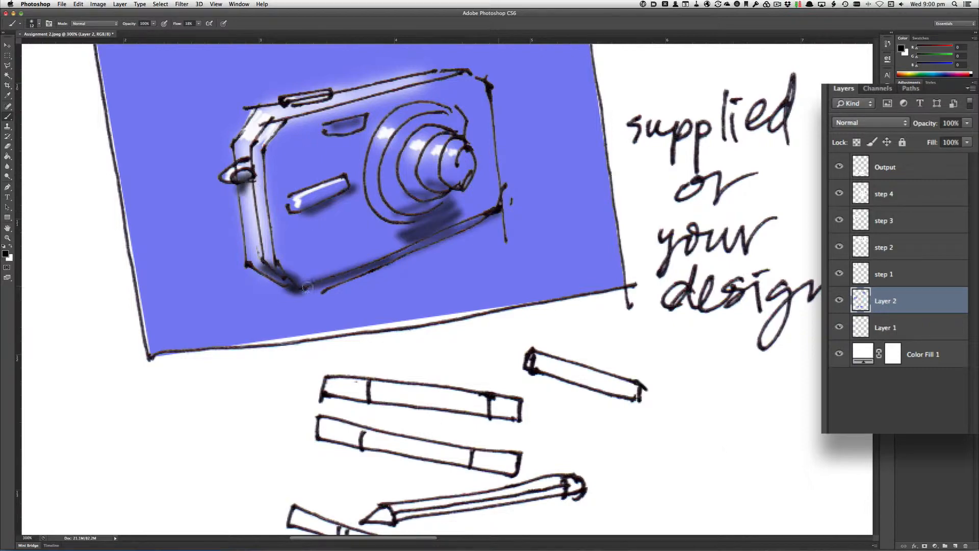
- Set the foreground colour to a medium purple for colouring the step 4 digital render sketches
key(super+minus)
key(super+minus)
key(super+minus)
key(super+minus)
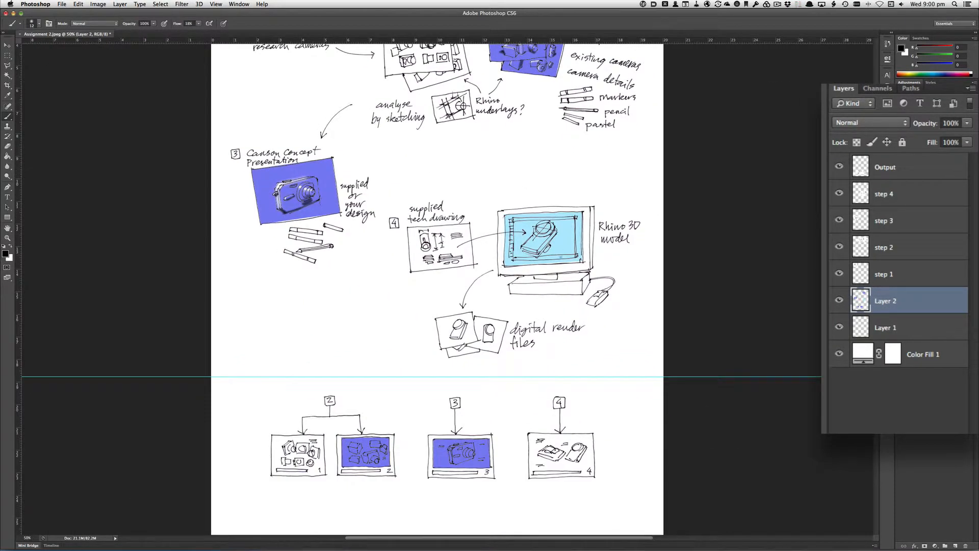
key(super+space)
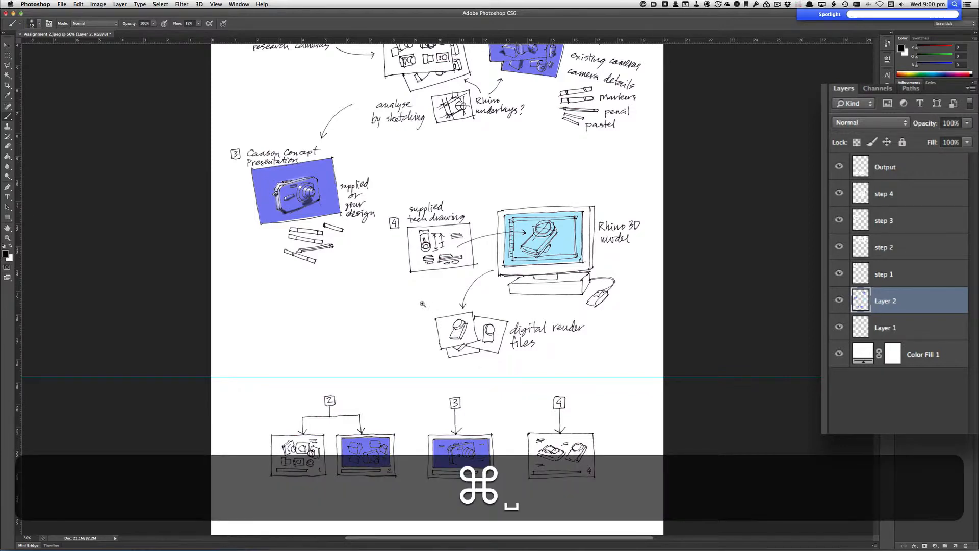
drag(487, 334, 541, 323)
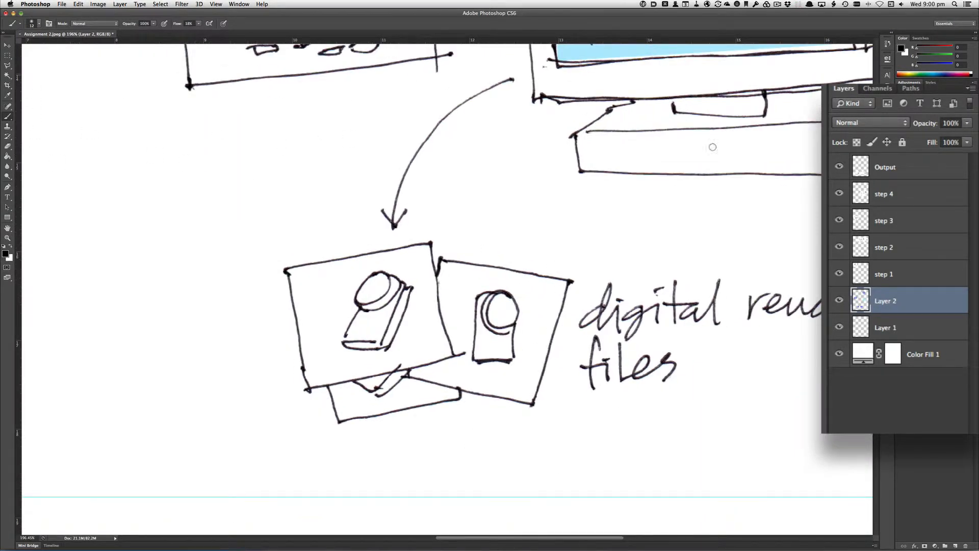
click(6, 255)
click(666, 144)
click(695, 163)
click(637, 148)
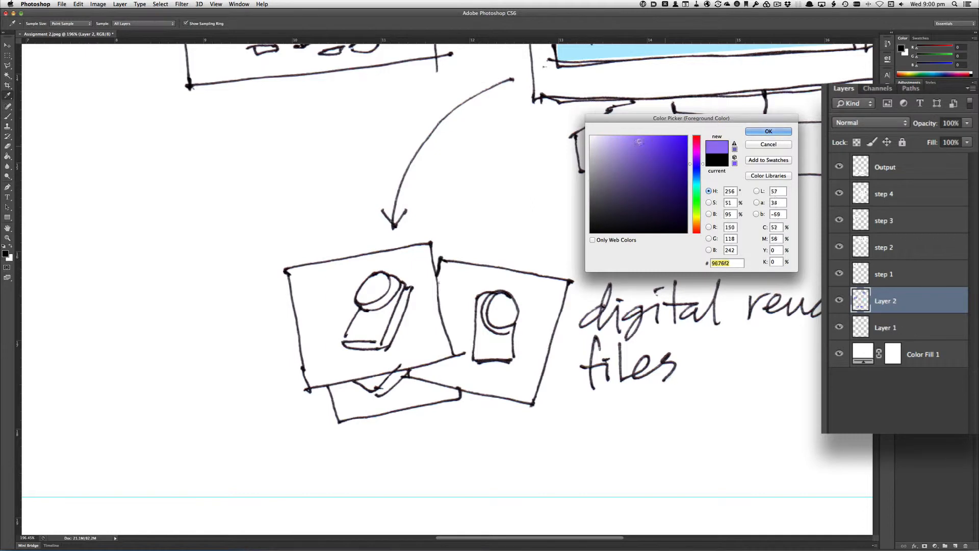
click(769, 131)
- Brush purple shading onto the cameras in the digital render files and in output panel 4, leaving light areas as highlights
mouse_move(391, 287)
mouse_down()
mouse_move(356, 308)
mouse_move(364, 300)
mouse_move(349, 346)
mouse_move(388, 294)
mouse_up()
mouse_move(487, 318)
mouse_down()
mouse_move(505, 306)
mouse_move(481, 326)
mouse_move(500, 346)
mouse_move(487, 351)
mouse_up()
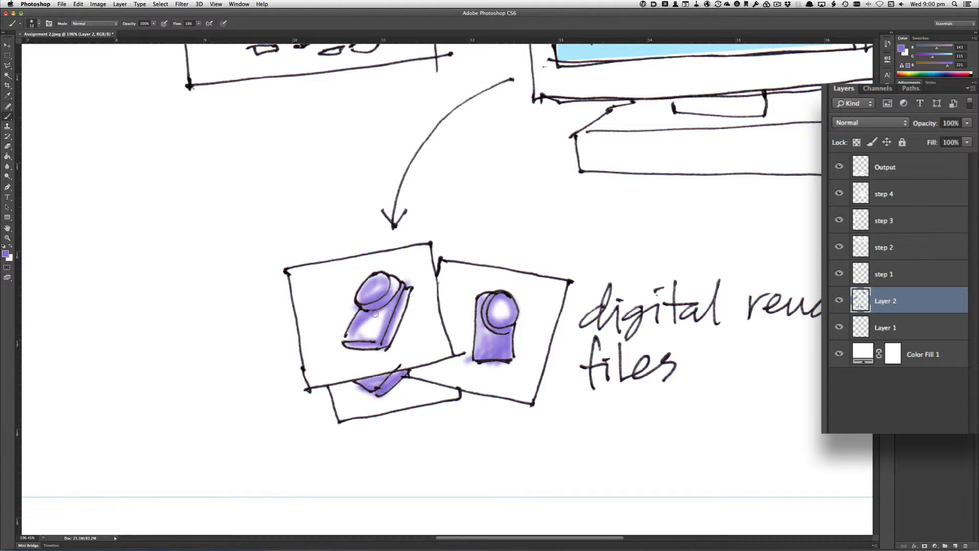
drag(375, 313, 405, 306)
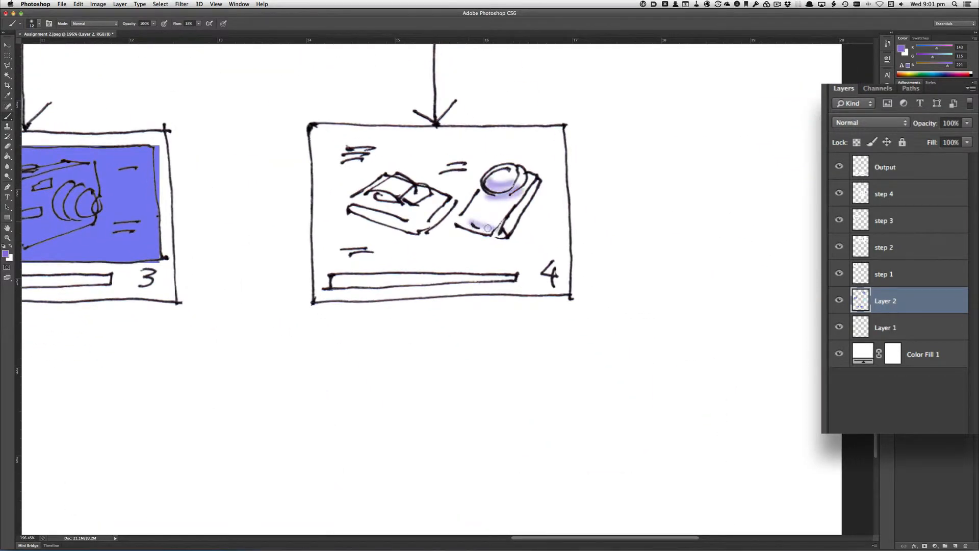
drag(532, 179, 486, 202)
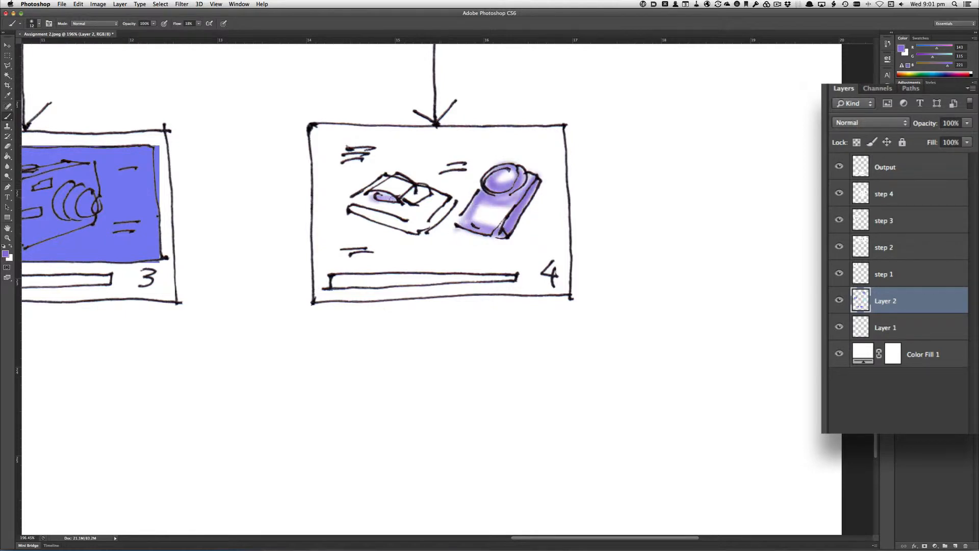
mouse_move(403, 206)
mouse_down()
mouse_move(357, 224)
mouse_move(448, 203)
mouse_move(362, 197)
mouse_move(429, 210)
mouse_up()
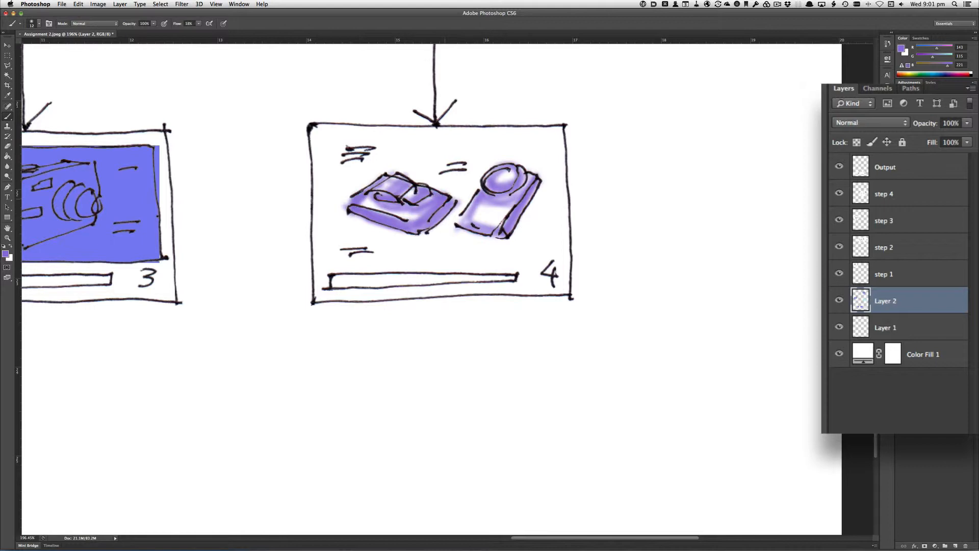
- Crop the page to trim the empty strips above and below the sketches while keeping its full width
key(super+minus)
key(super+minus)
drag(365, 108, 520, 290)
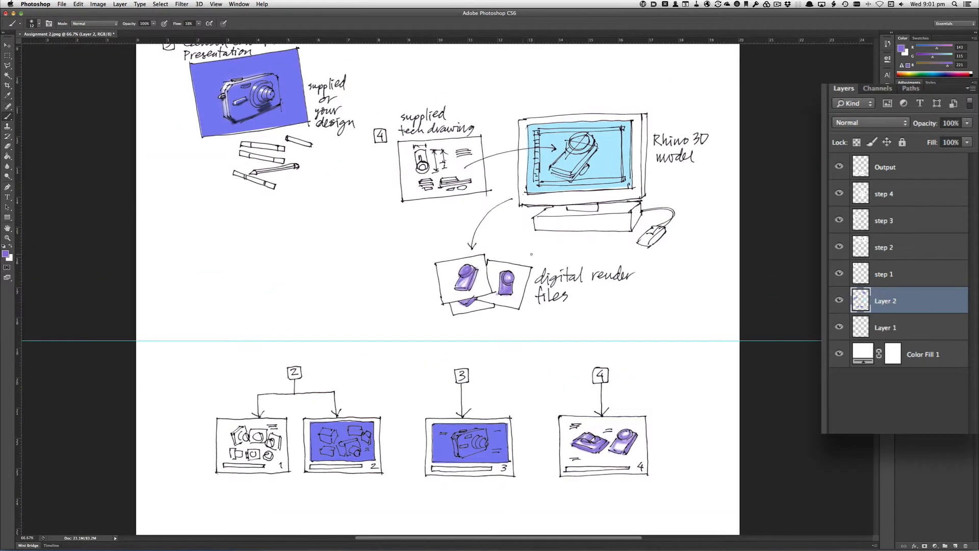
key(super+minus)
key(super+minus)
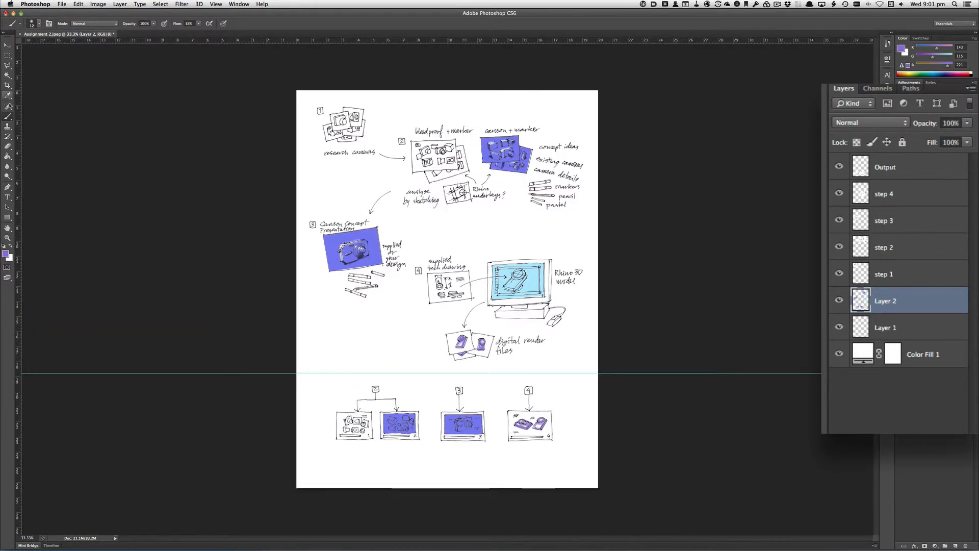
click(7, 85)
drag(297, 289, 298, 289)
drag(447, 106, 447, 110)
drag(297, 289, 297, 289)
key(Return)
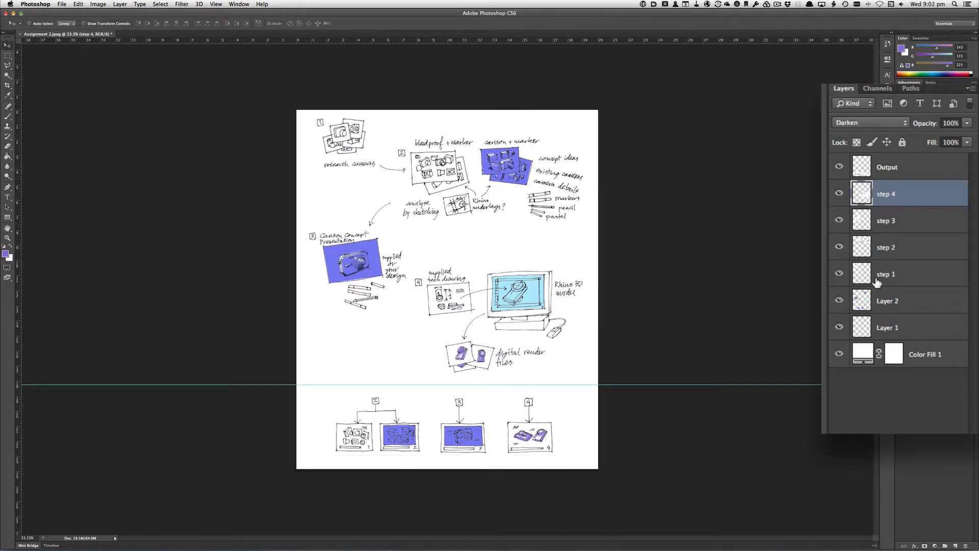
- Set up a Save for Web export as a medium-quality JPEG with an image width of 700 px
click(61, 4)
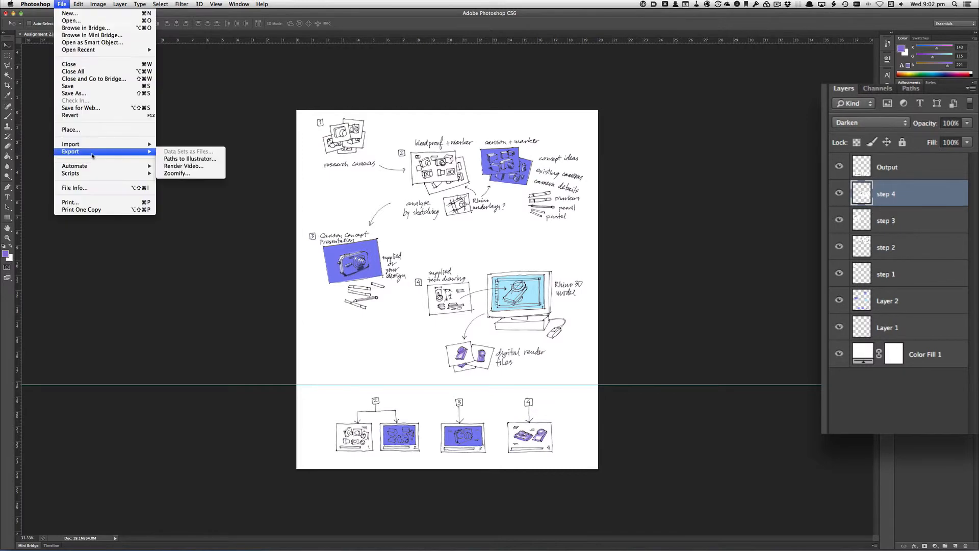
click(77, 110)
text(700)
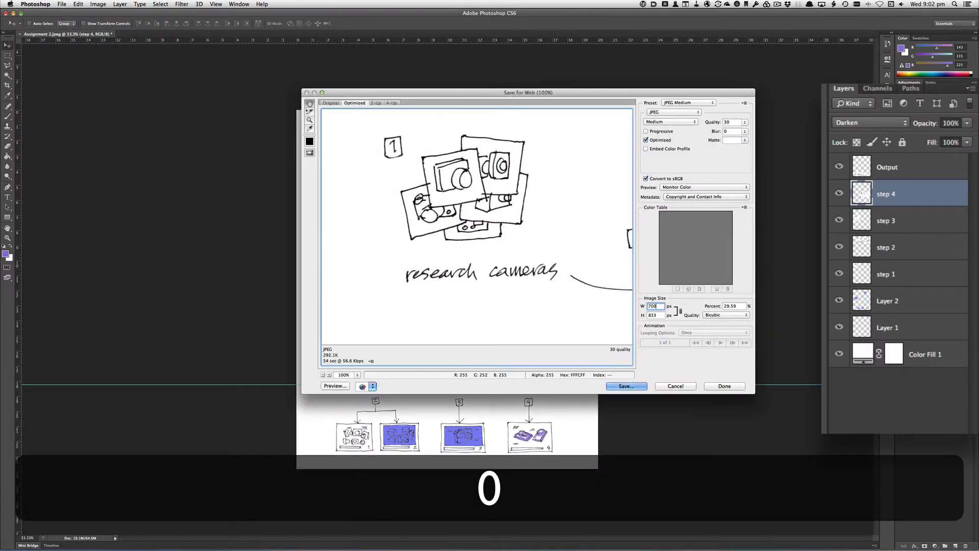
key(Tab)
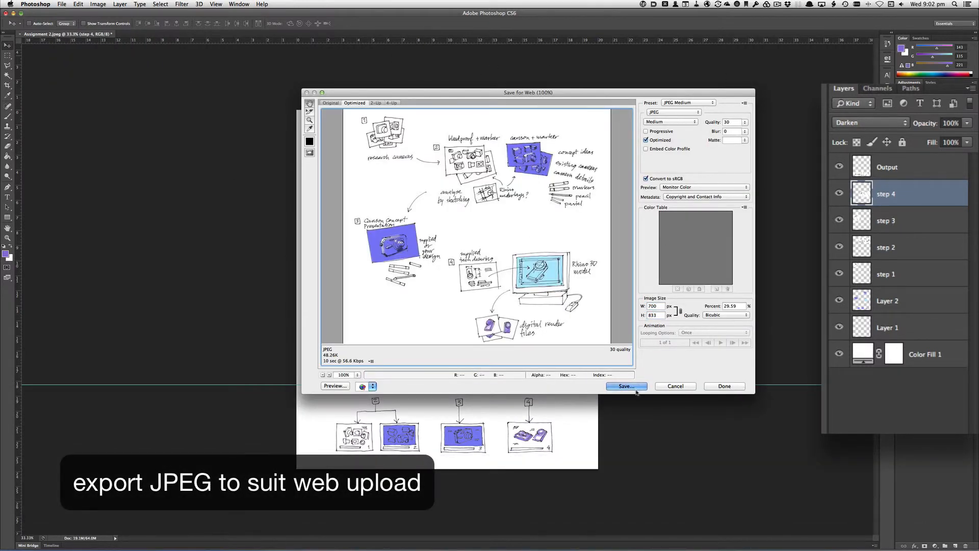
- Save the web JPEG in the Bb Images folder as "2 webcam visual summary.jpg"
click(635, 388)
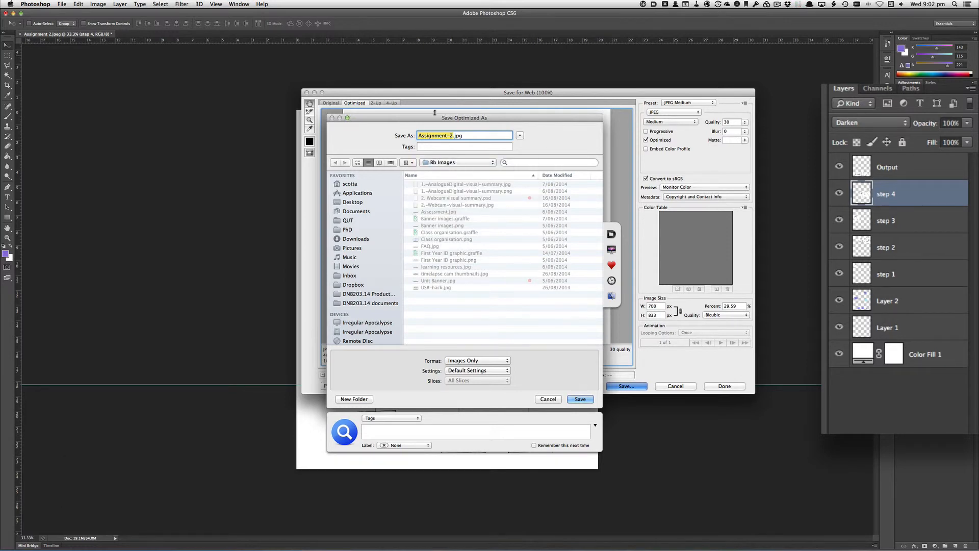
text(2 webcam visual summary)
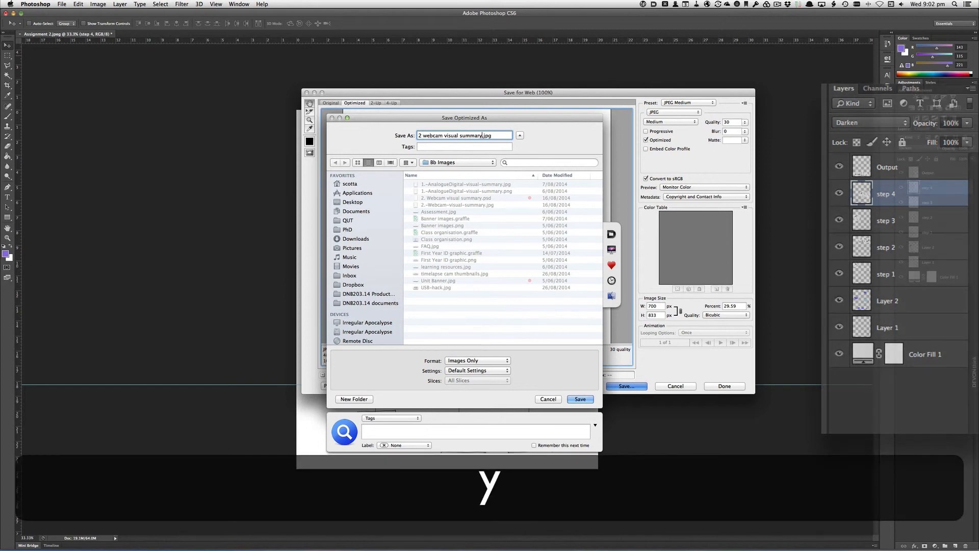
key(Return)
key(super+Tab)
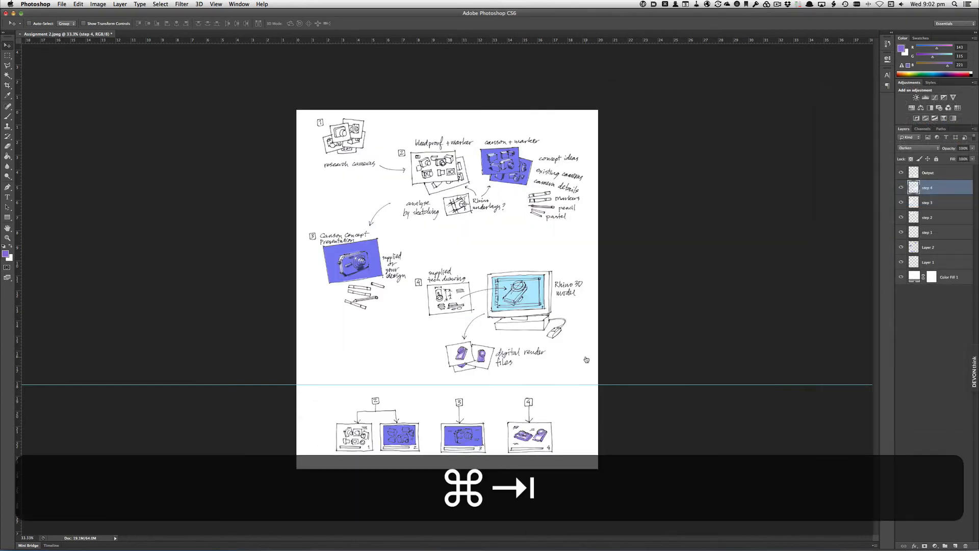
key(super+Tab)
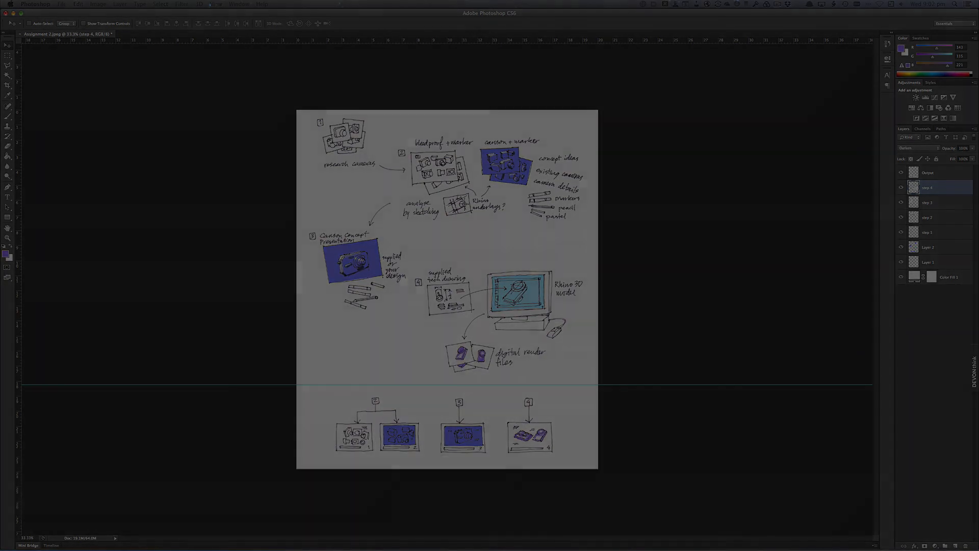